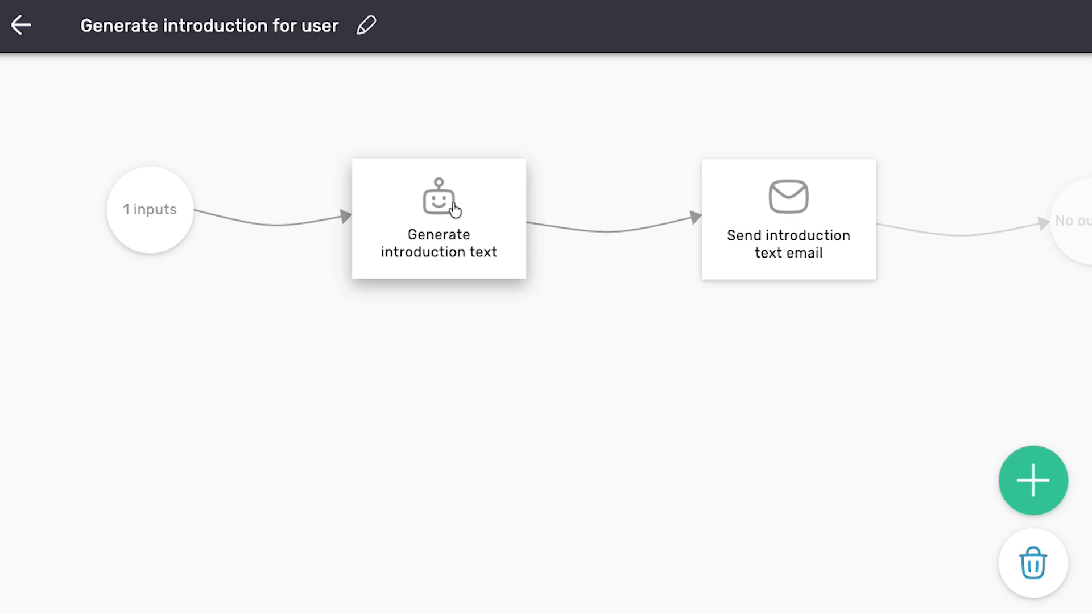
Review the Generate introduction text step's agent, model, prompt and accompanying-file settings.
{"action": "left_click", "coordinate": [454, 209]}
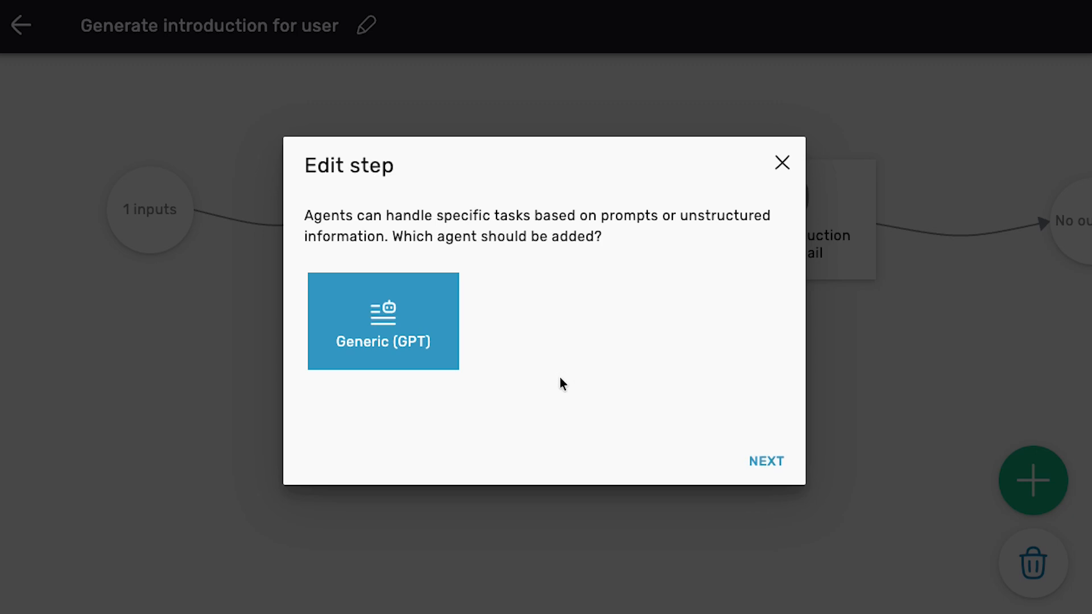
{"action": "left_click", "coordinate": [764, 461]}
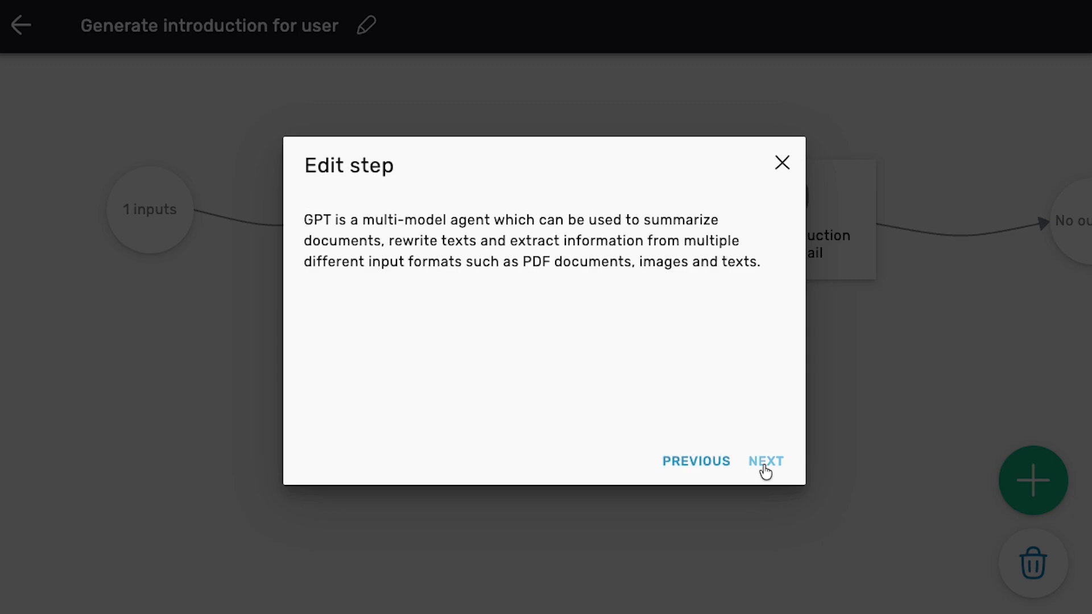
{"action": "left_click", "coordinate": [766, 461]}
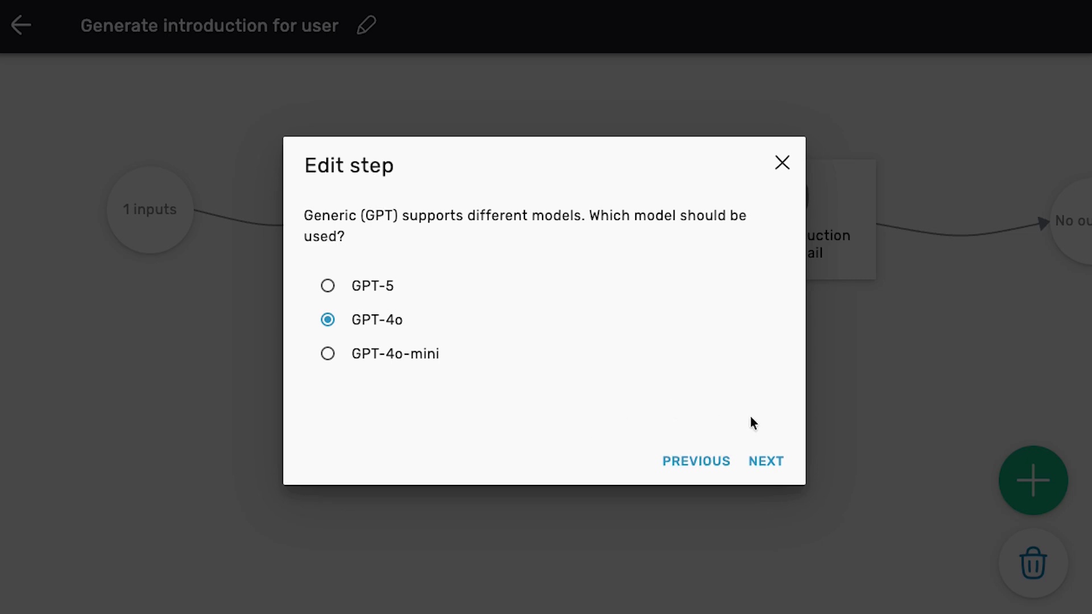
{"action": "left_click", "coordinate": [763, 463]}
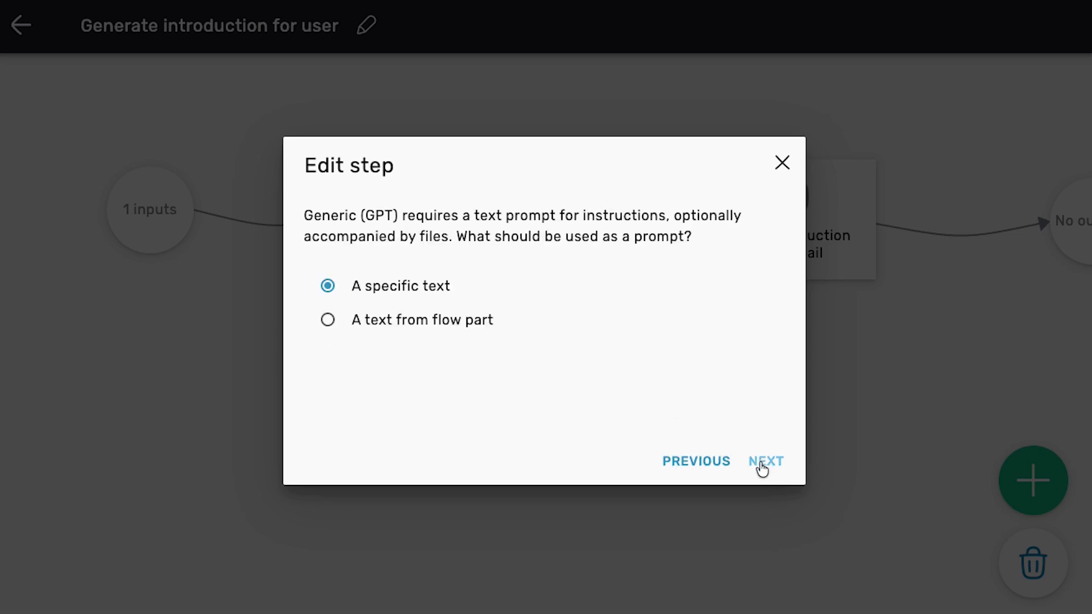
{"action": "left_click", "coordinate": [762, 465]}
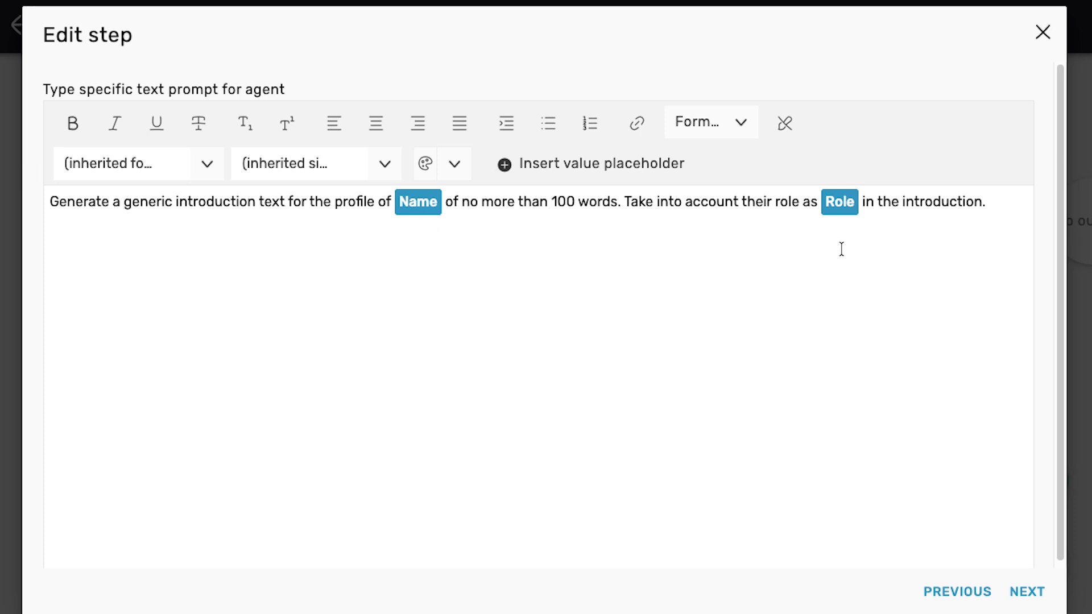
{"action": "left_click", "coordinate": [1029, 592]}
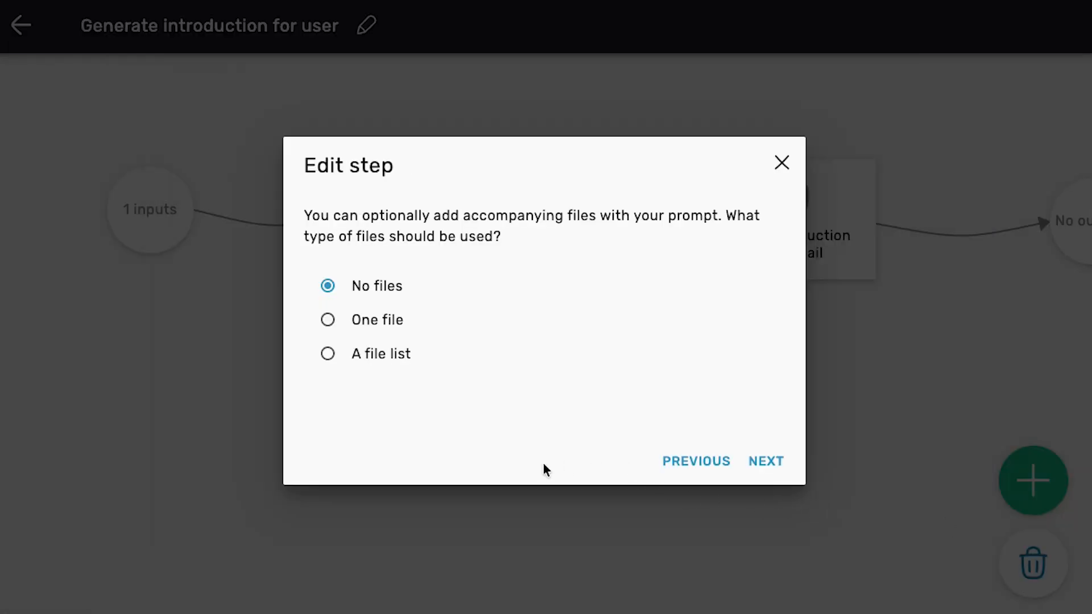
{"action": "left_click", "coordinate": [771, 461]}
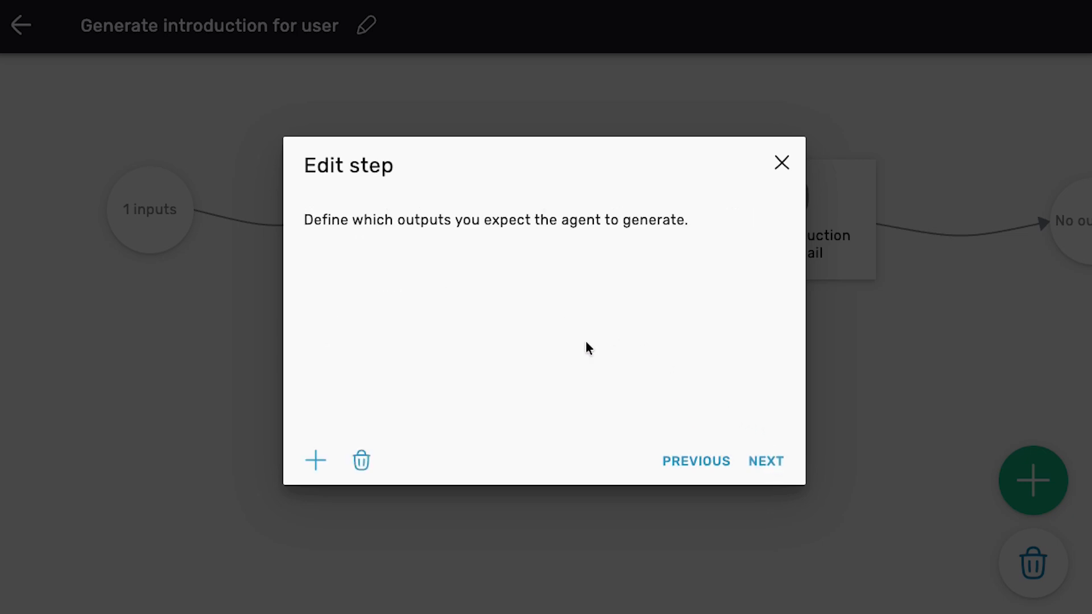
Examine the output types available for the agent, including Custom item, and close the step without adding one.
{"action": "left_click", "coordinate": [317, 460]}
{"action": "scroll", "coordinate": [643, 391], "scroll_direction": "down", "scroll_amount": 2}
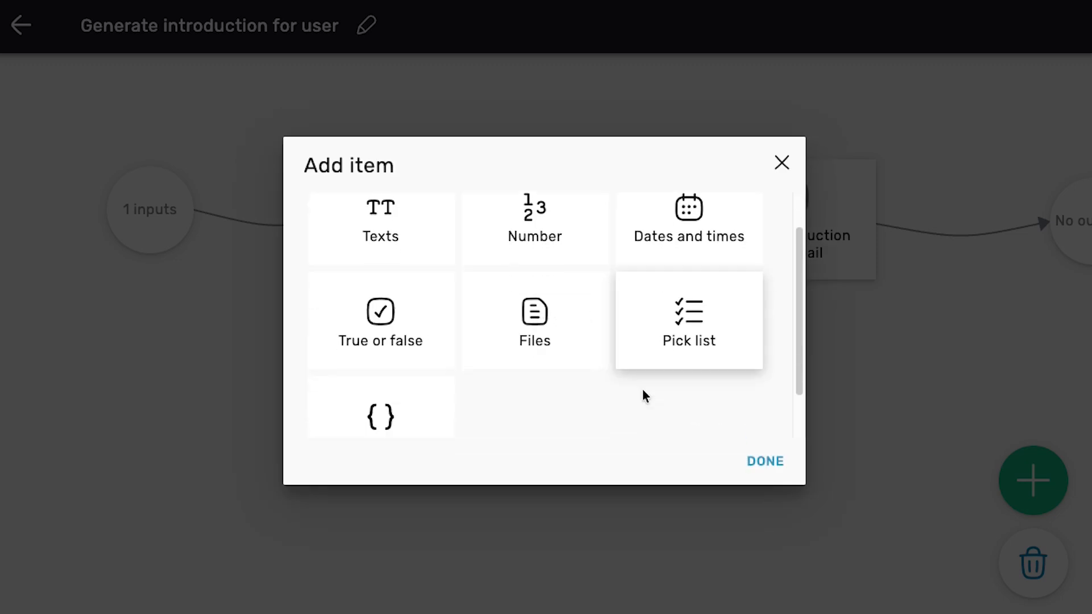
{"action": "left_click", "coordinate": [405, 410]}
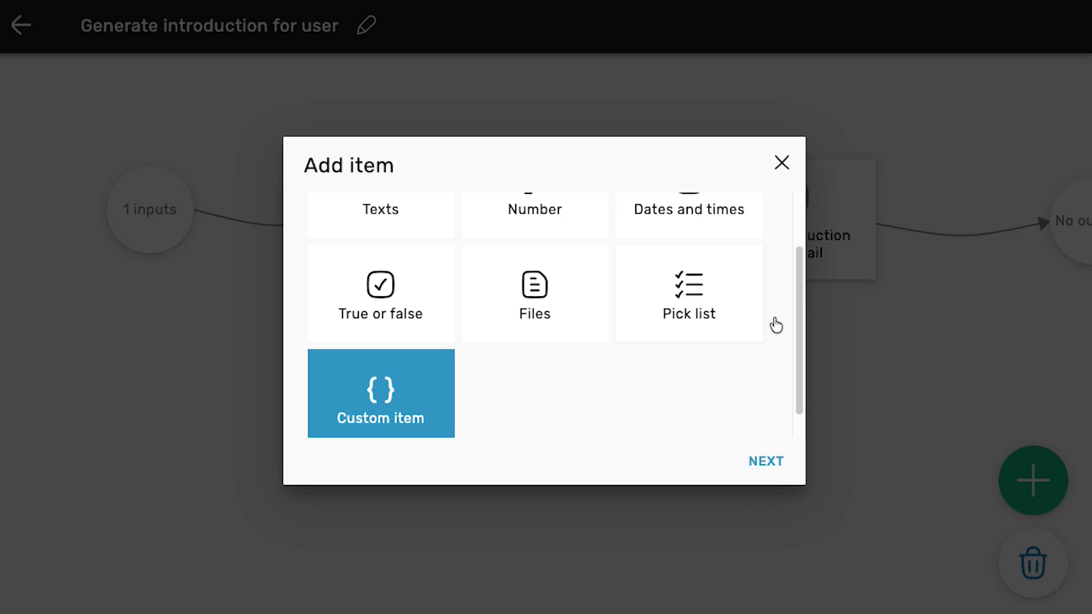
{"action": "left_click", "coordinate": [781, 164]}
{"action": "left_click", "coordinate": [765, 461]}
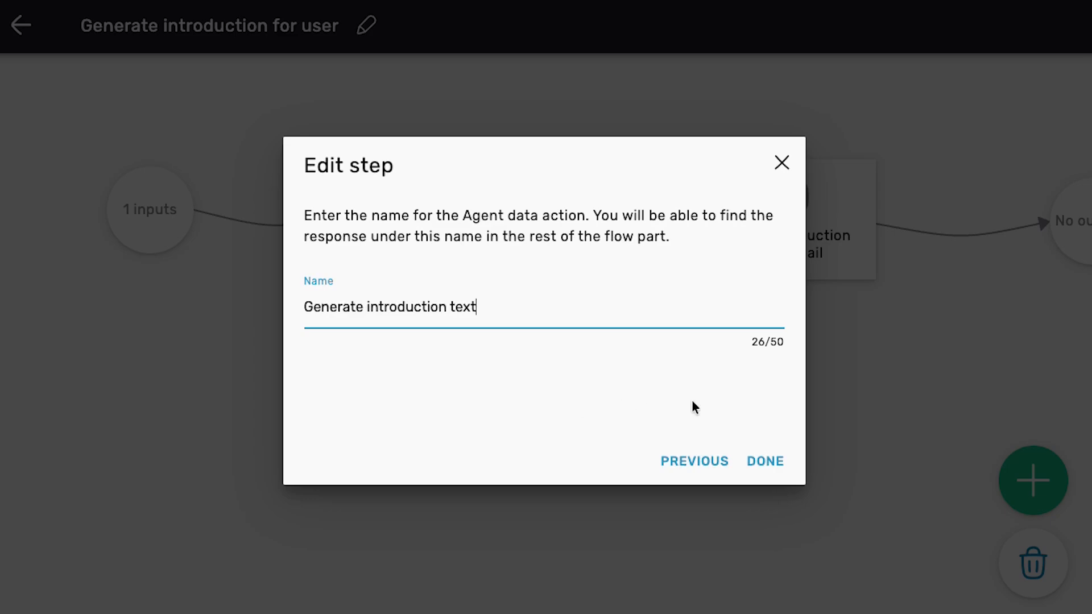
{"action": "left_click", "coordinate": [764, 462]}
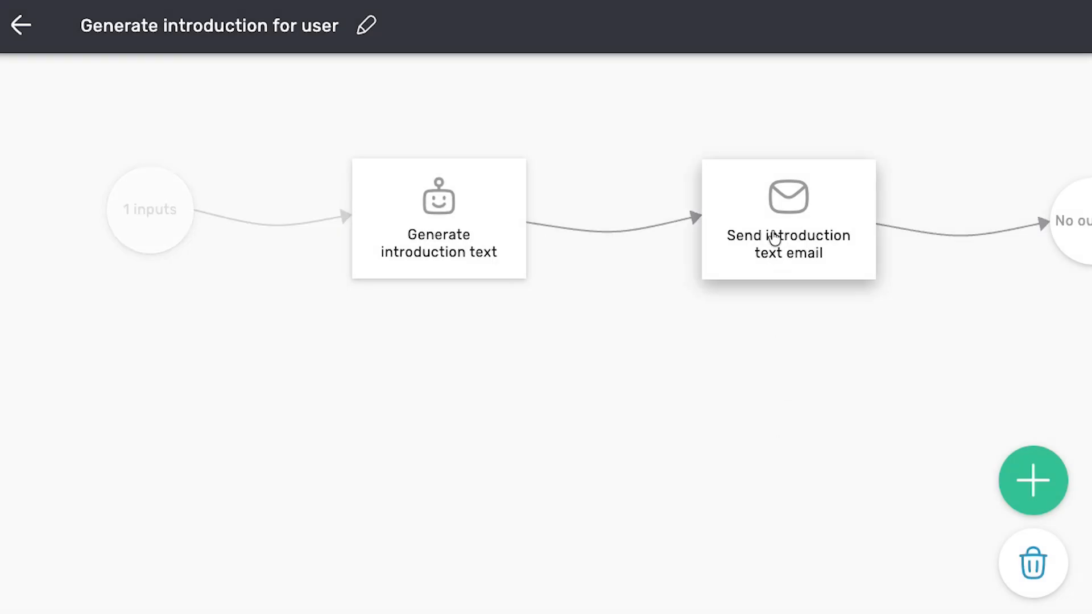
Examine which flow part value the Response placeholder uses in the Send introduction text email step.
{"action": "left_click", "coordinate": [771, 232]}
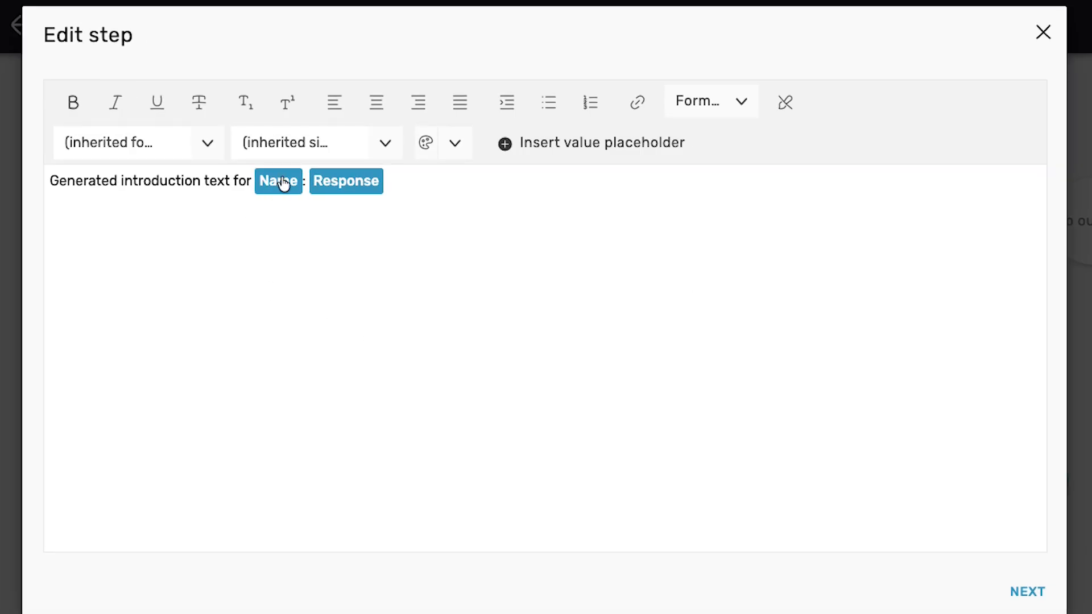
{"action": "left_click", "coordinate": [339, 184]}
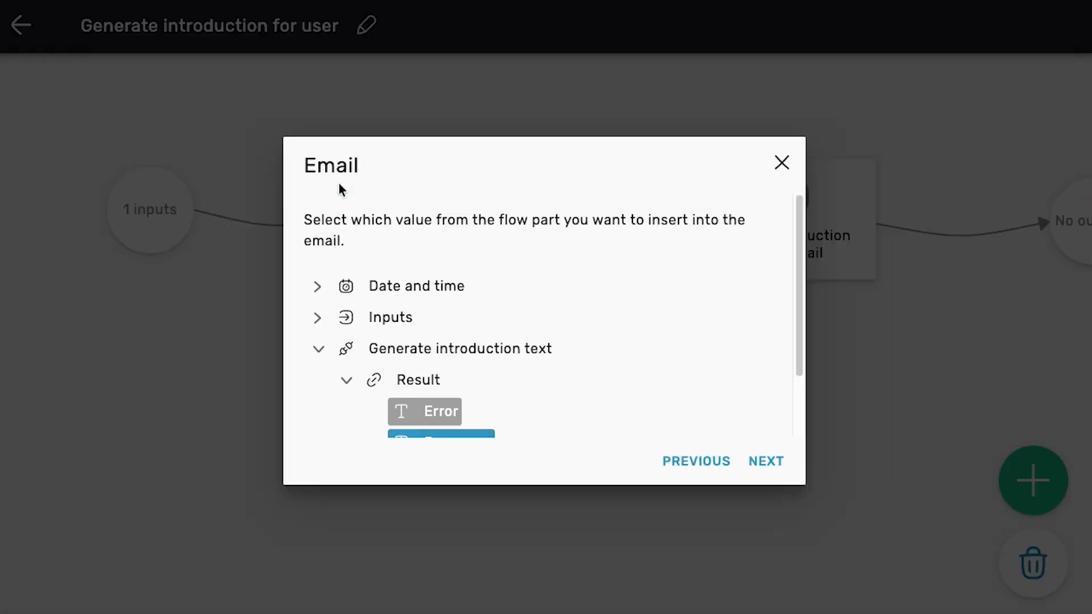
{"action": "scroll", "coordinate": [496, 376], "scroll_direction": "down", "scroll_amount": 2}
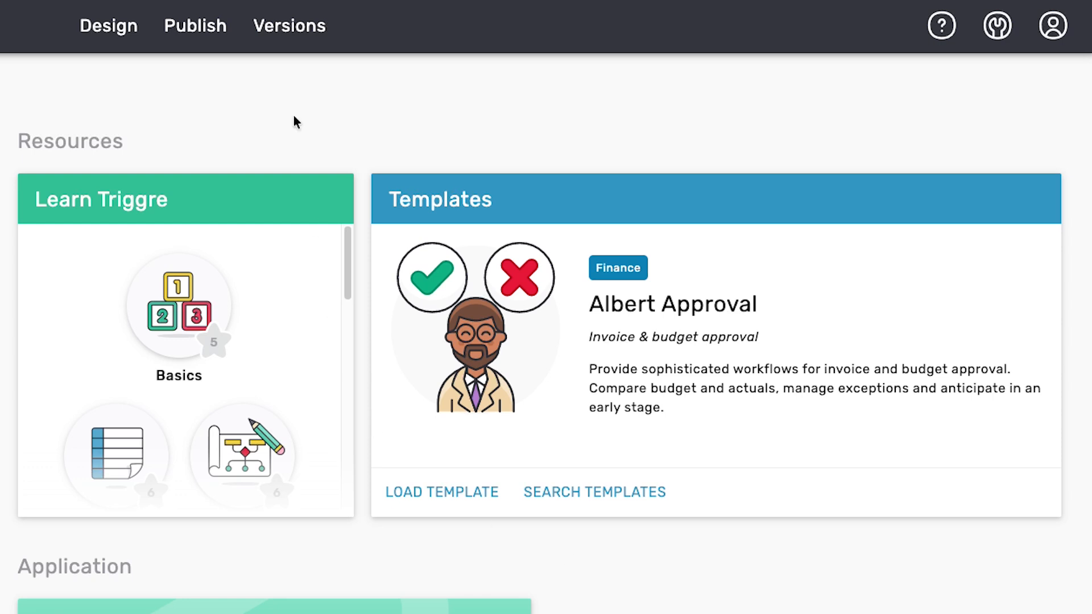
Open the Get users flow part from the application's design.
{"action": "left_click", "coordinate": [108, 32]}
{"action": "left_click", "coordinate": [212, 73]}
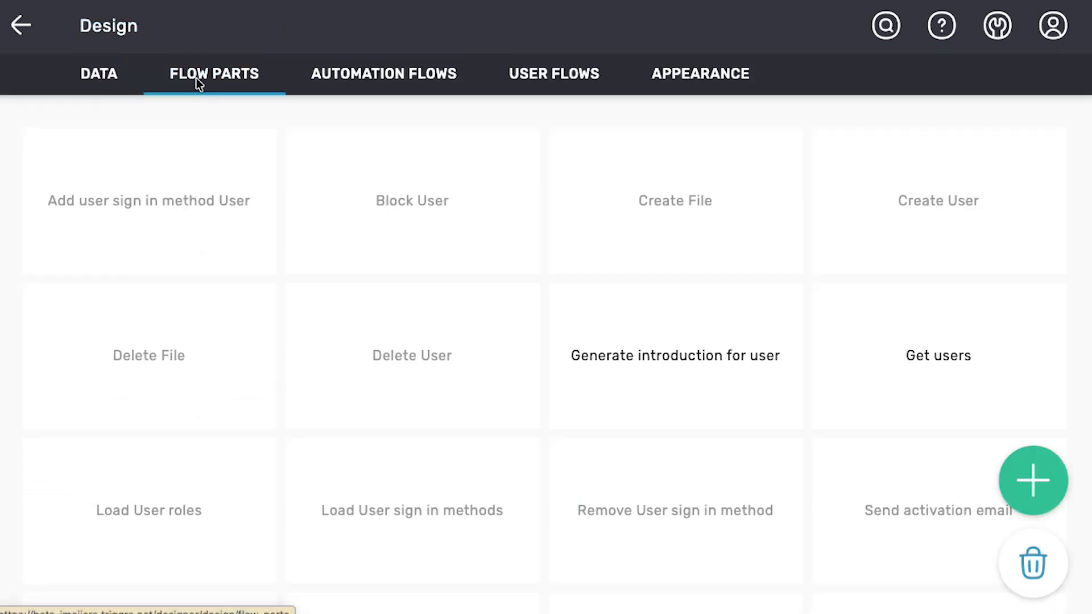
{"action": "left_click", "coordinate": [862, 348]}
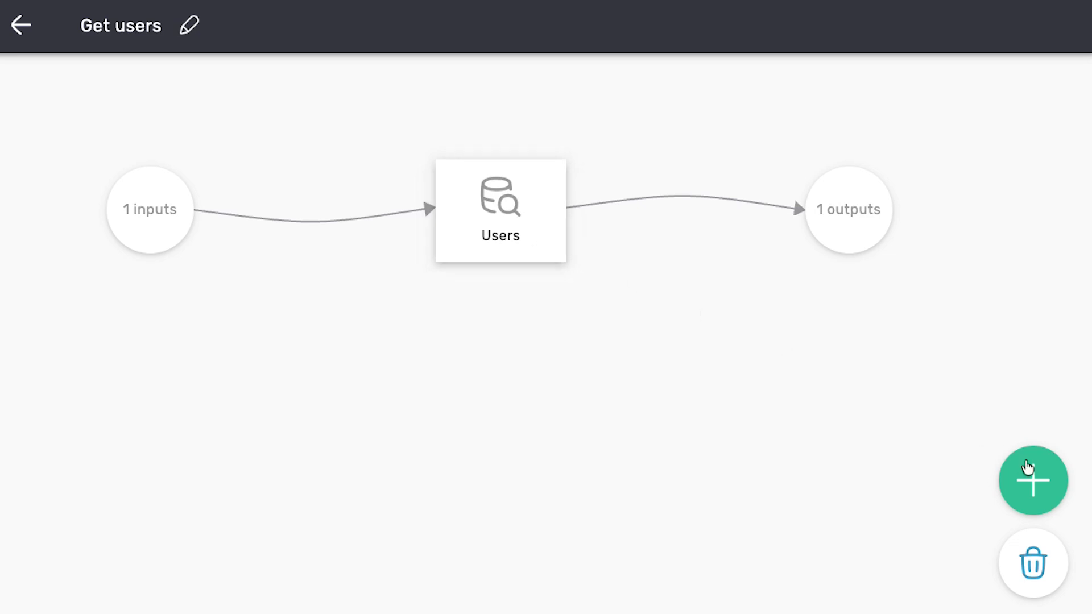
Examine the actions that can be added between the Users look-up and the outputs, without adding one.
{"action": "left_click", "coordinate": [1032, 479]}
{"action": "left_click", "coordinate": [655, 197]}
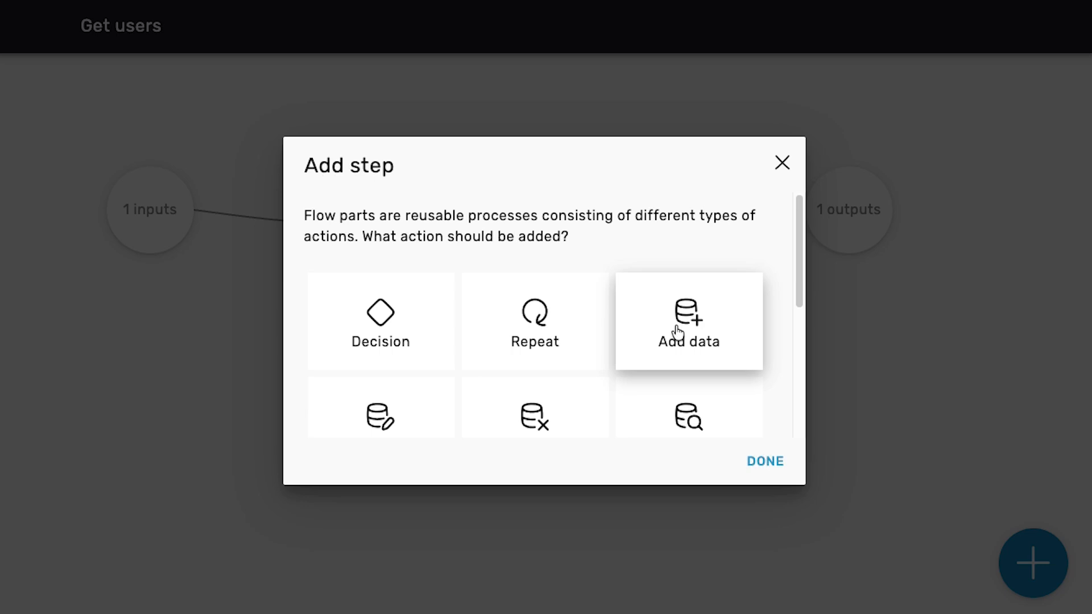
{"action": "scroll", "coordinate": [668, 329], "scroll_direction": "down", "scroll_amount": 1}
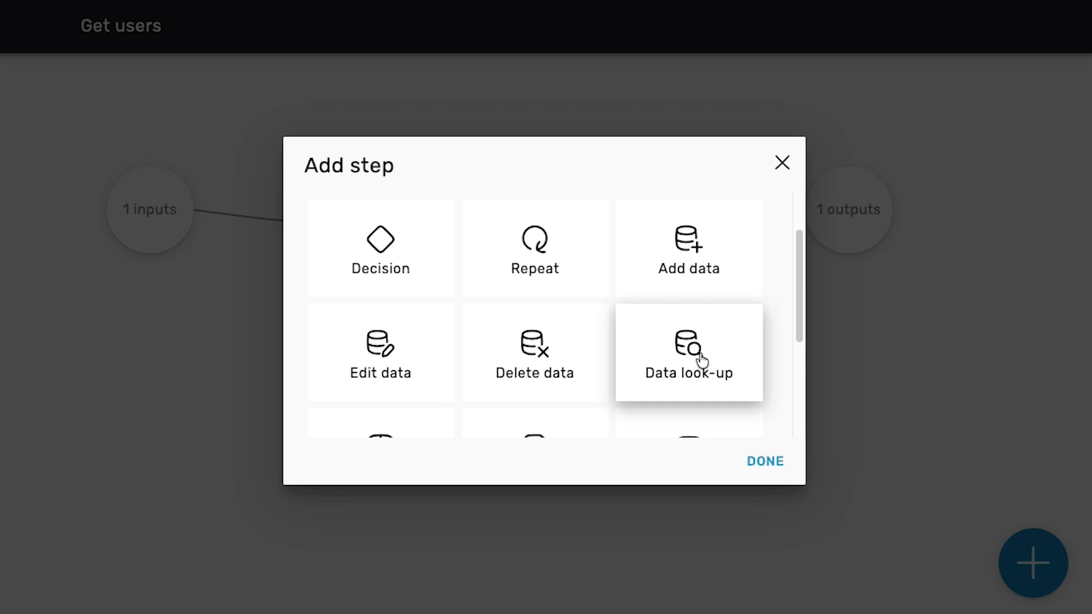
{"action": "scroll", "coordinate": [697, 361], "scroll_direction": "down", "scroll_amount": 3}
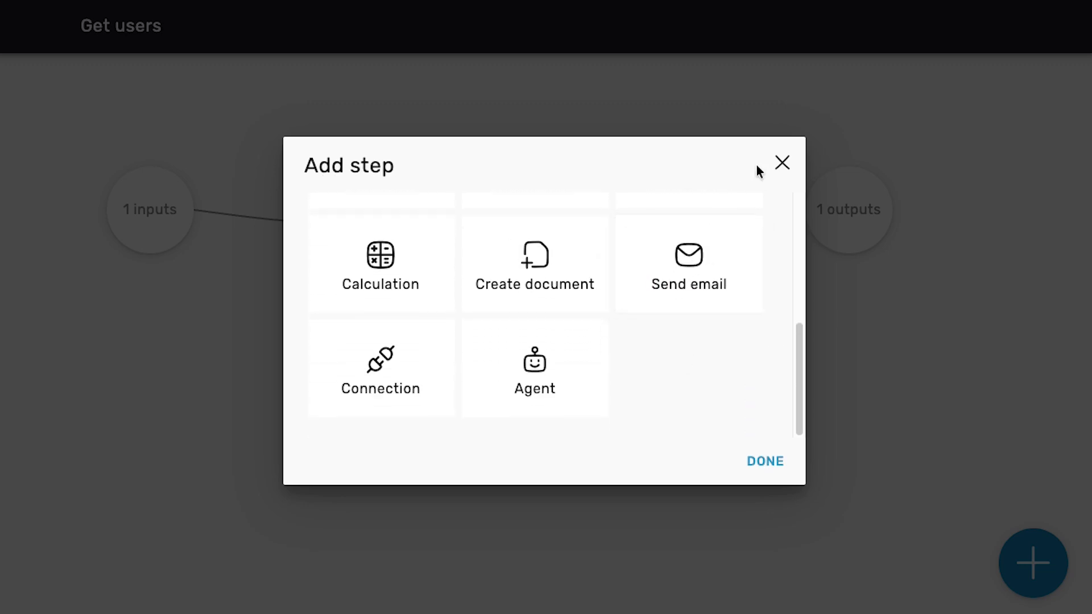
{"action": "left_click", "coordinate": [782, 163]}
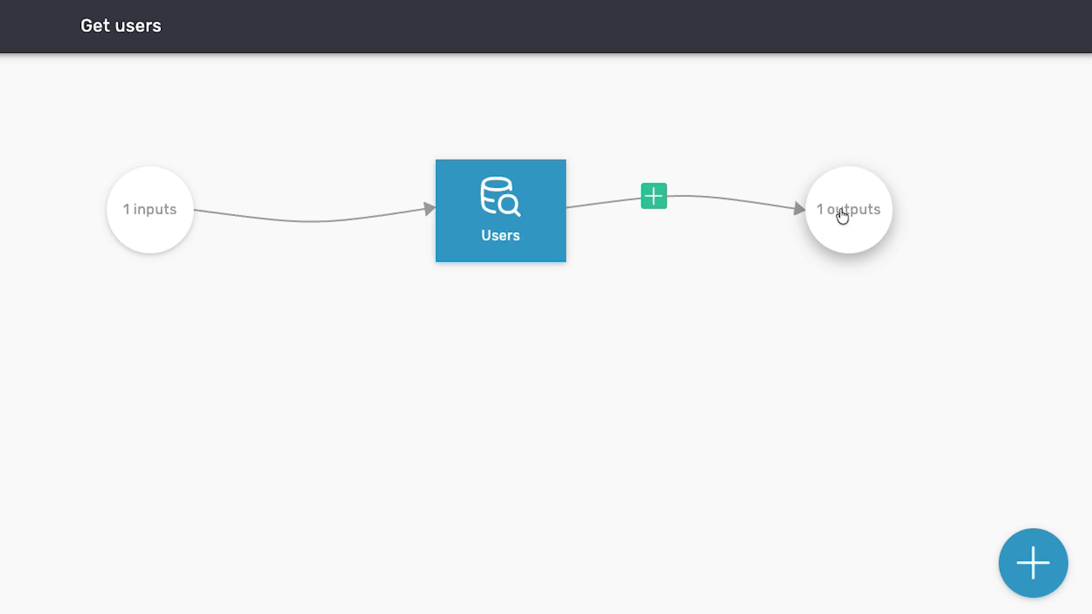
Examine the values available as an additional output of Get users, including the User input's properties and the Users list.
{"action": "left_click", "coordinate": [840, 216]}
{"action": "left_click", "coordinate": [874, 293]}
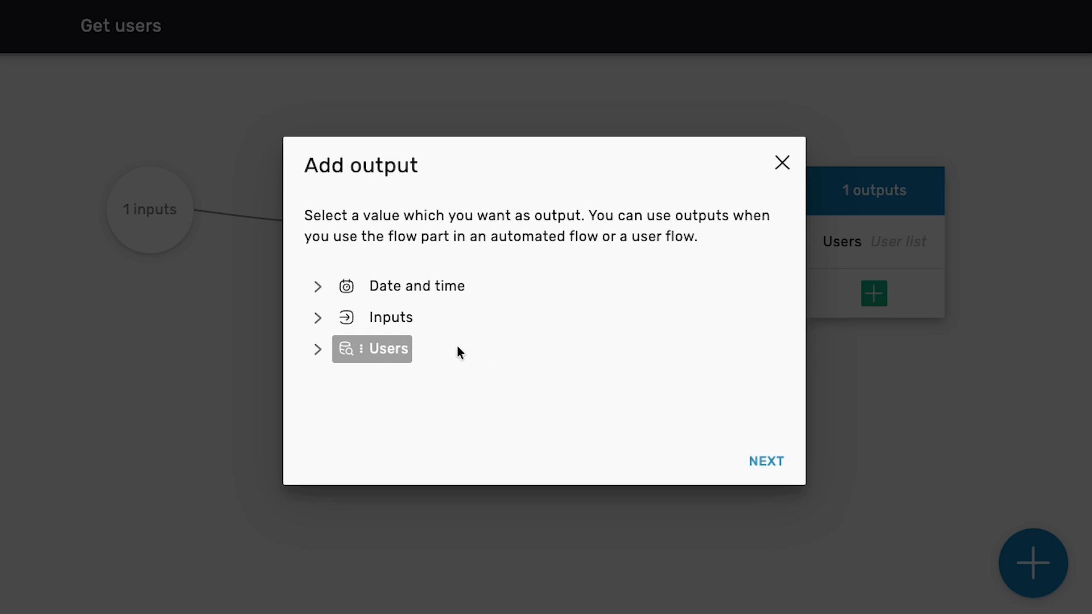
{"action": "left_click", "coordinate": [317, 317]}
{"action": "left_click", "coordinate": [346, 349]}
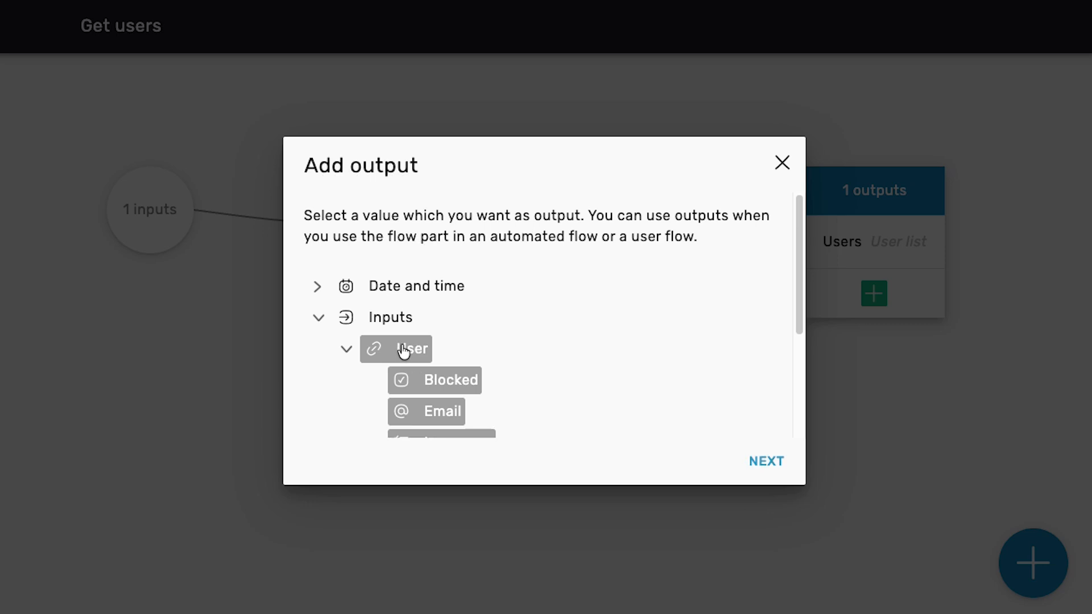
{"action": "scroll", "coordinate": [496, 374], "scroll_direction": "down", "scroll_amount": 1}
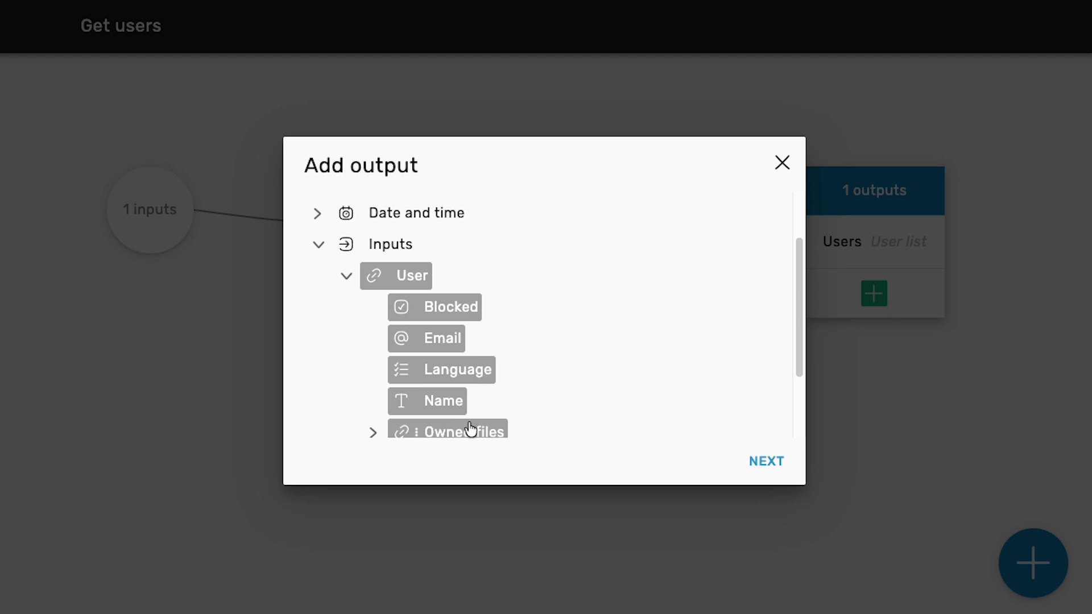
{"action": "scroll", "coordinate": [470, 427], "scroll_direction": "down", "scroll_amount": 1}
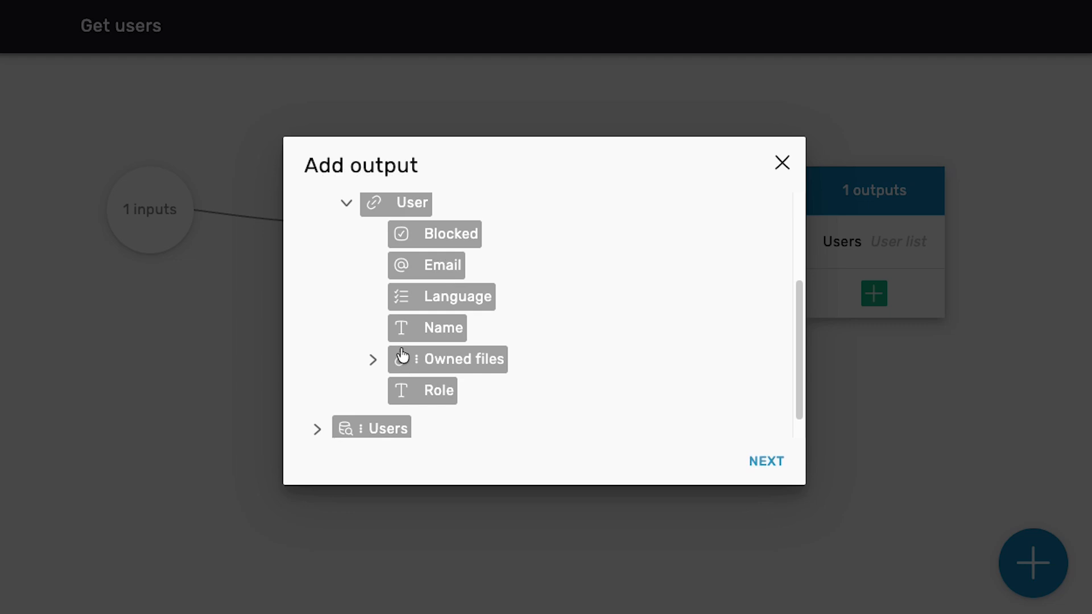
{"action": "left_click", "coordinate": [318, 429]}
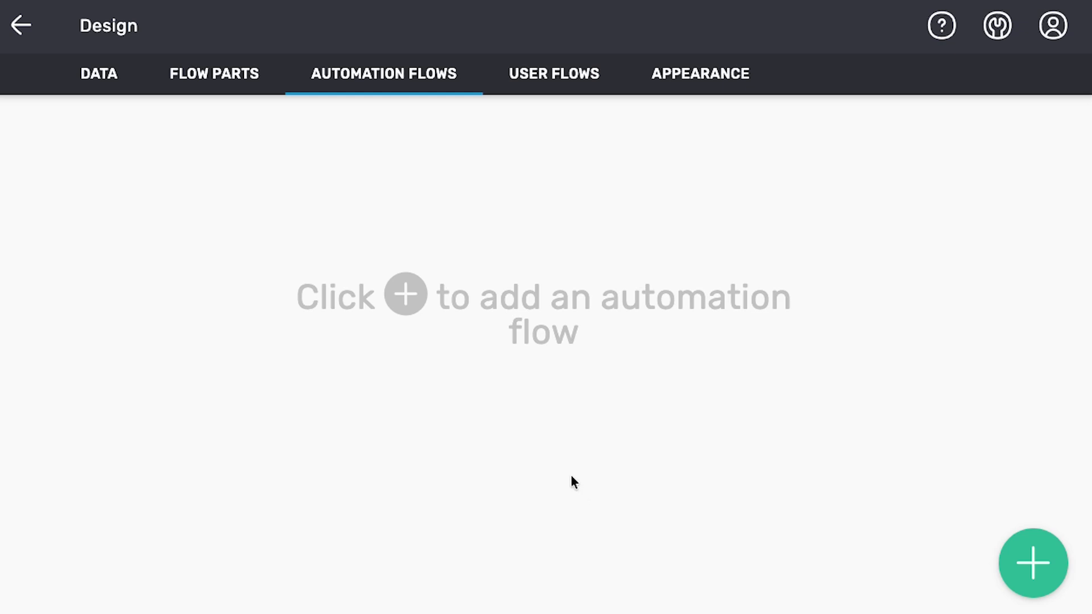
Create a new automation flow and name it Webhook example.
{"action": "left_click", "coordinate": [1031, 562]}
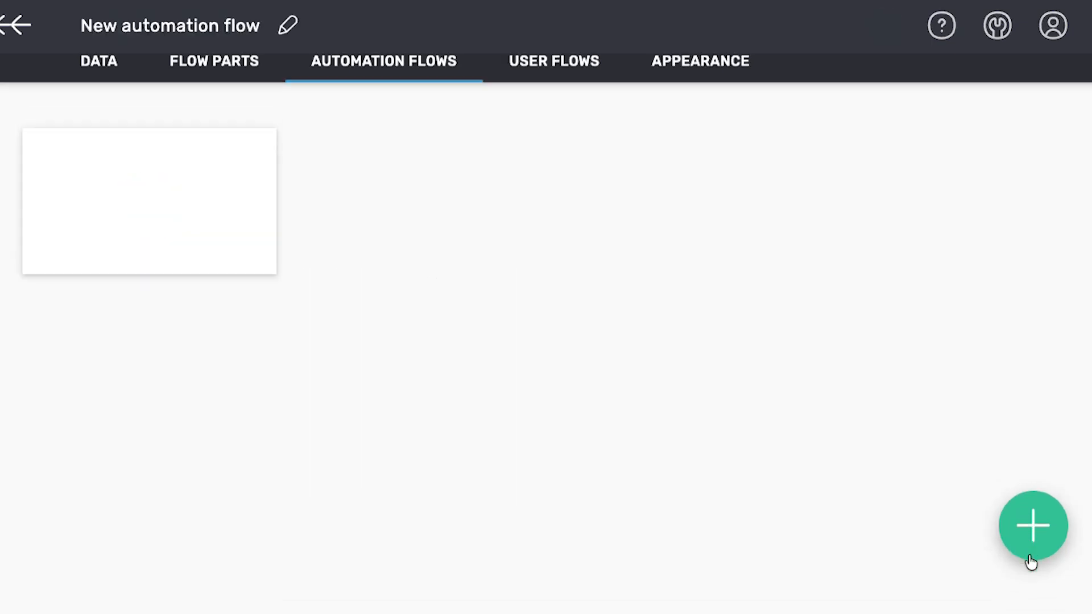
{"action": "left_click", "coordinate": [288, 25]}
{"action": "key", "text": "ctrl+a"}
{"action": "type", "text": "Webh"}
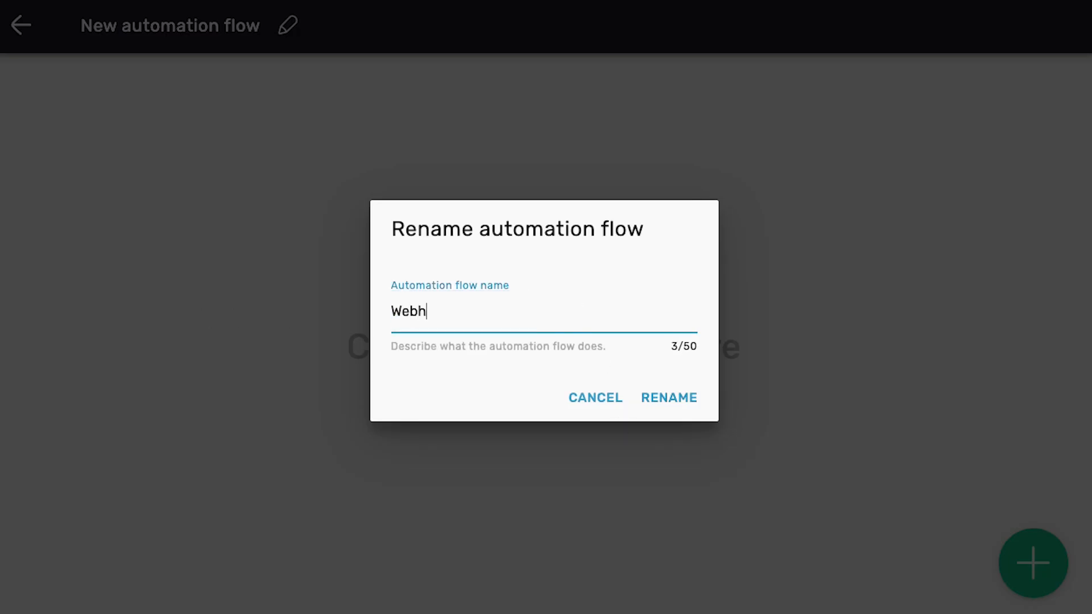
{"action": "type", "text": "ook example"}
{"action": "key", "text": "Return"}
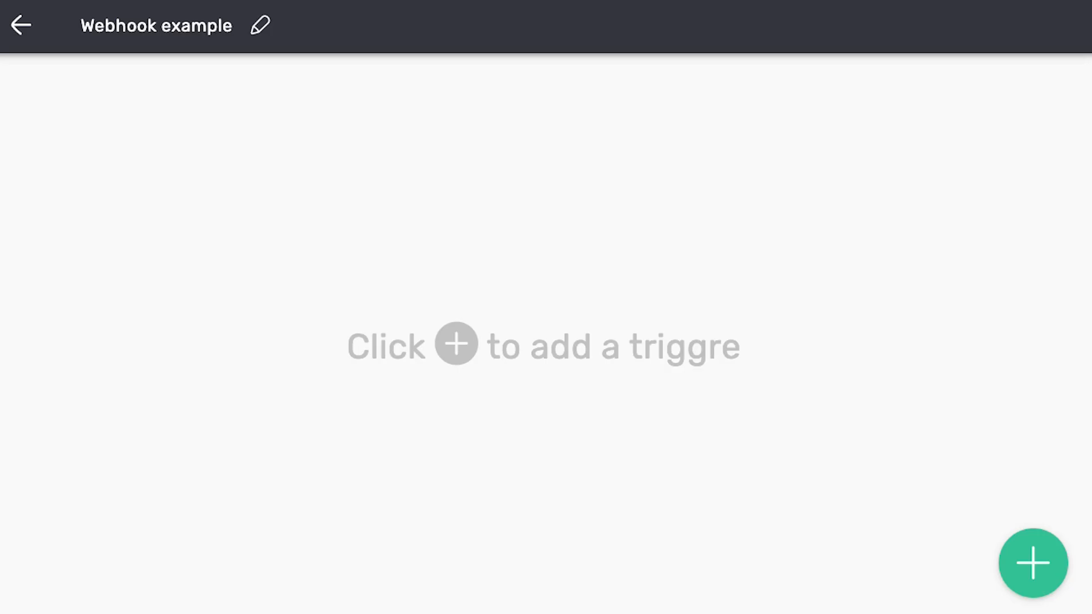
Add a connection triggre of type Webhook to the automation flow.
{"action": "left_click", "coordinate": [1033, 563]}
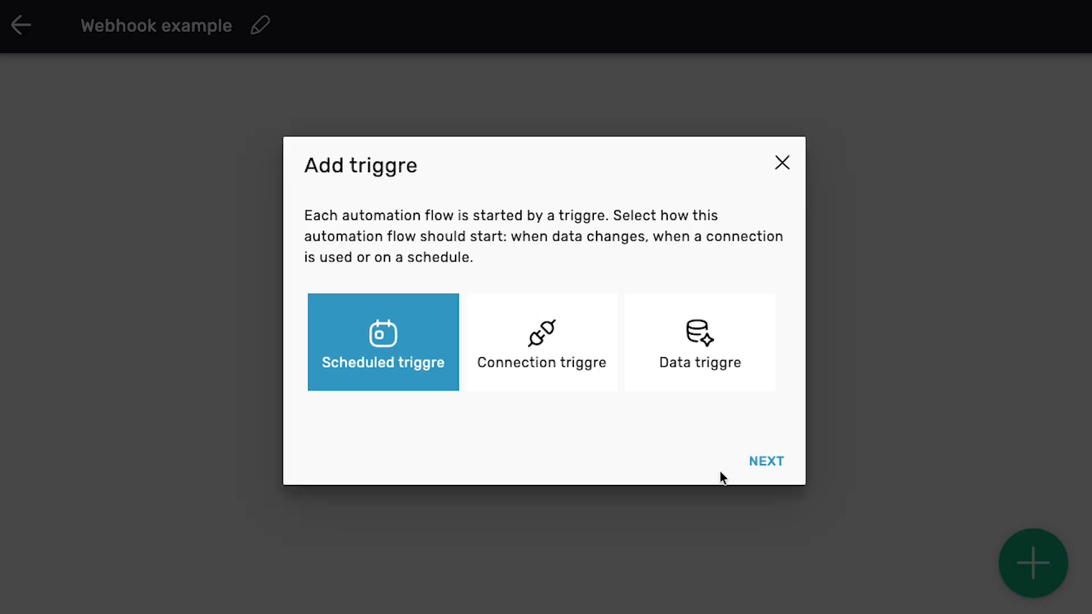
{"action": "left_click", "coordinate": [556, 373]}
{"action": "left_click", "coordinate": [761, 463]}
{"action": "left_click", "coordinate": [382, 392]}
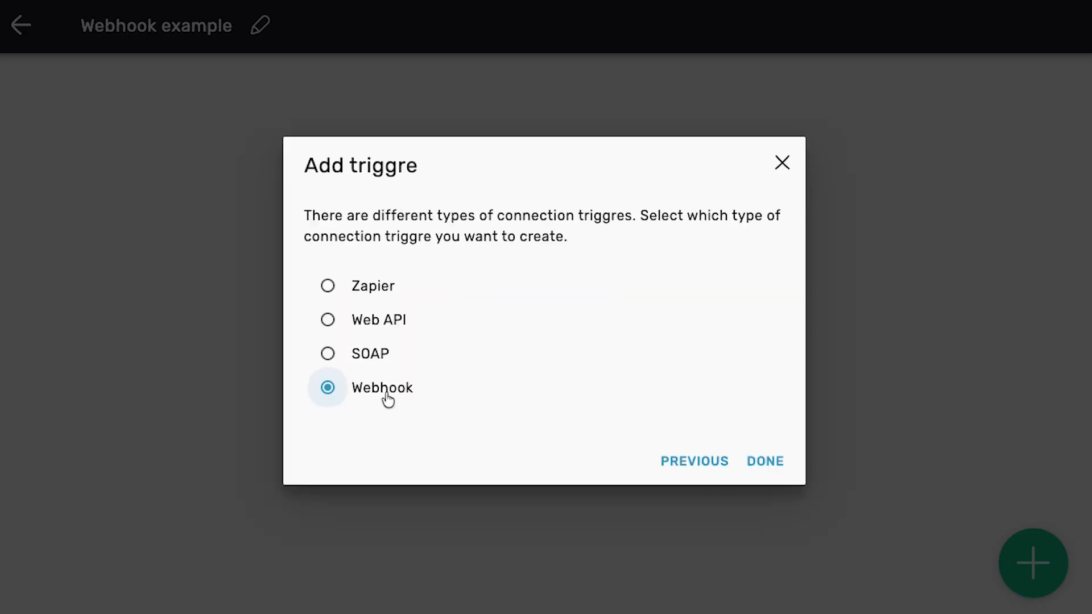
{"action": "left_click", "coordinate": [761, 463]}
Add a value named customers to the webhook's input data.
{"action": "left_click", "coordinate": [227, 240]}
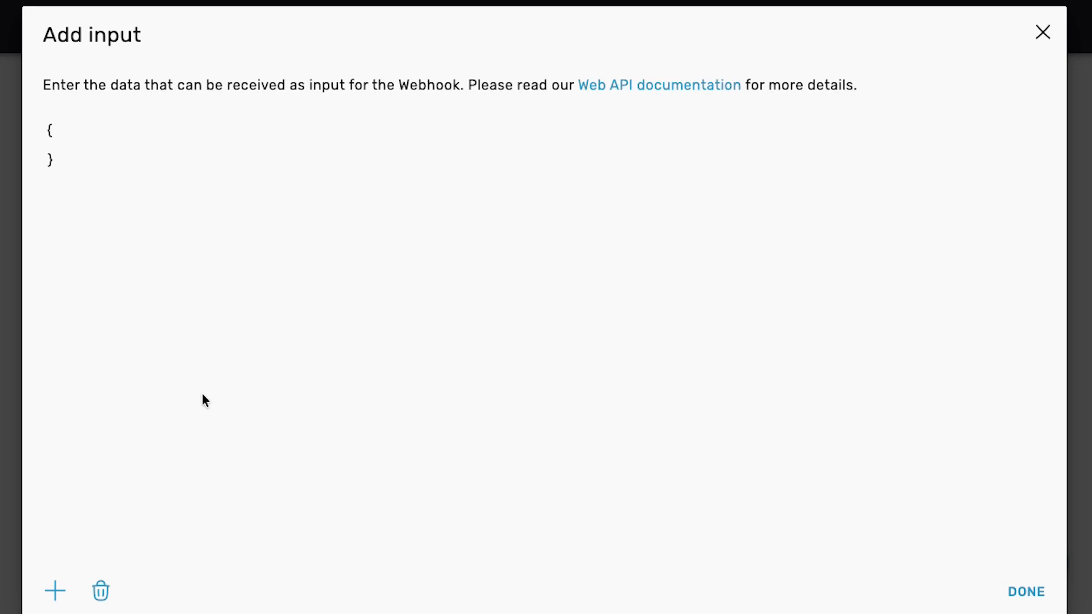
{"action": "left_click", "coordinate": [55, 591]}
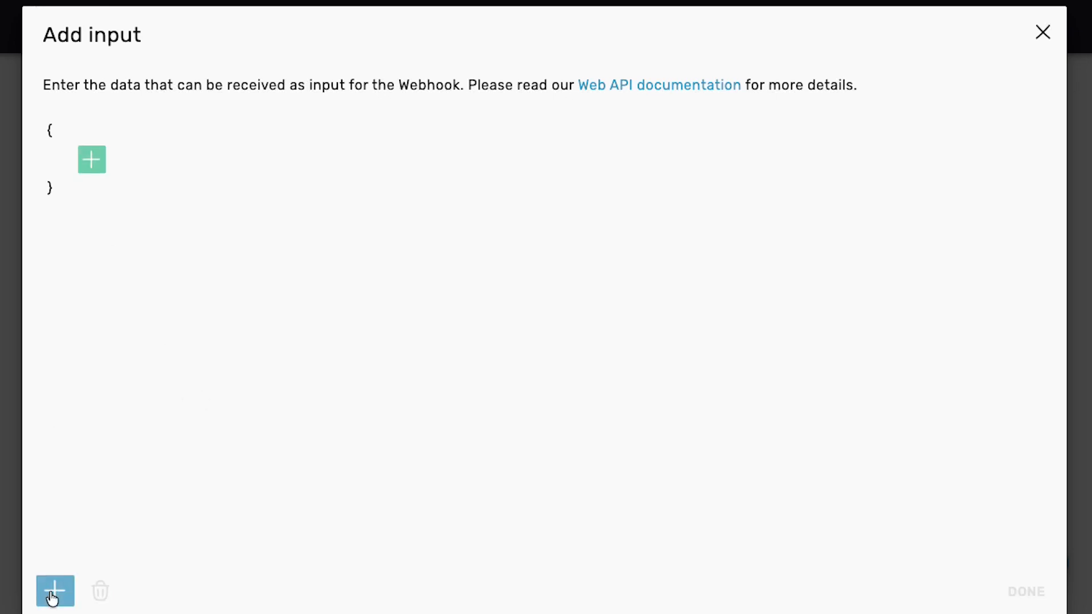
{"action": "left_click", "coordinate": [91, 162]}
{"action": "left_click", "coordinate": [766, 461]}
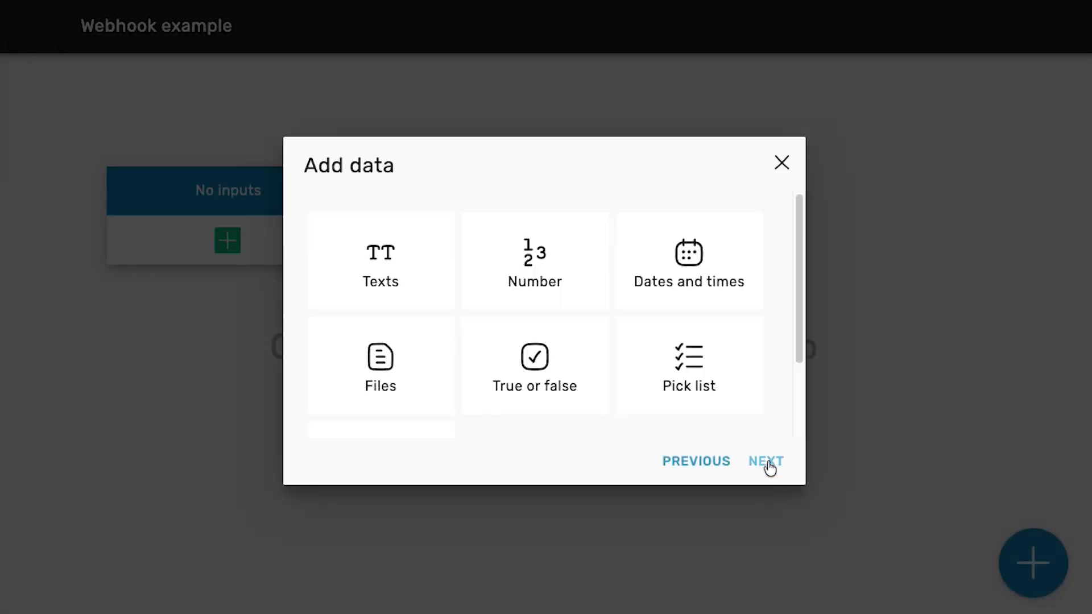
{"action": "scroll", "coordinate": [405, 381], "scroll_direction": "down", "scroll_amount": 2}
{"action": "left_click", "coordinate": [405, 381]}
{"action": "left_click", "coordinate": [766, 461]}
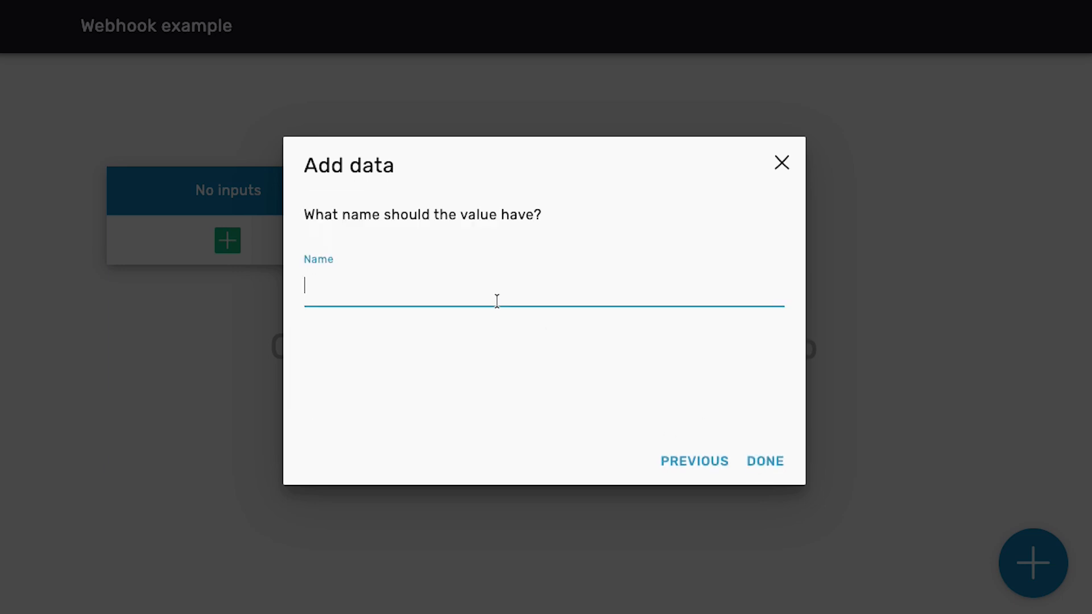
{"action": "type", "text": "customers"}
{"action": "left_click", "coordinate": [765, 460]}
Add an any-text value named firstname to the items of the customers list.
{"action": "left_click", "coordinate": [162, 203]}
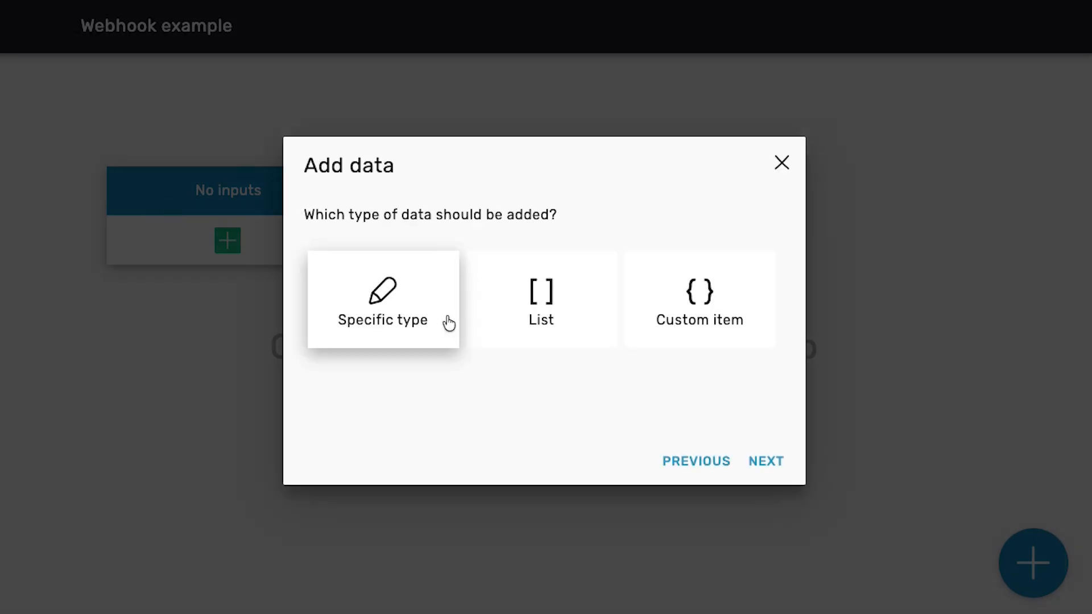
{"action": "left_click", "coordinate": [446, 319]}
{"action": "left_click", "coordinate": [766, 461]}
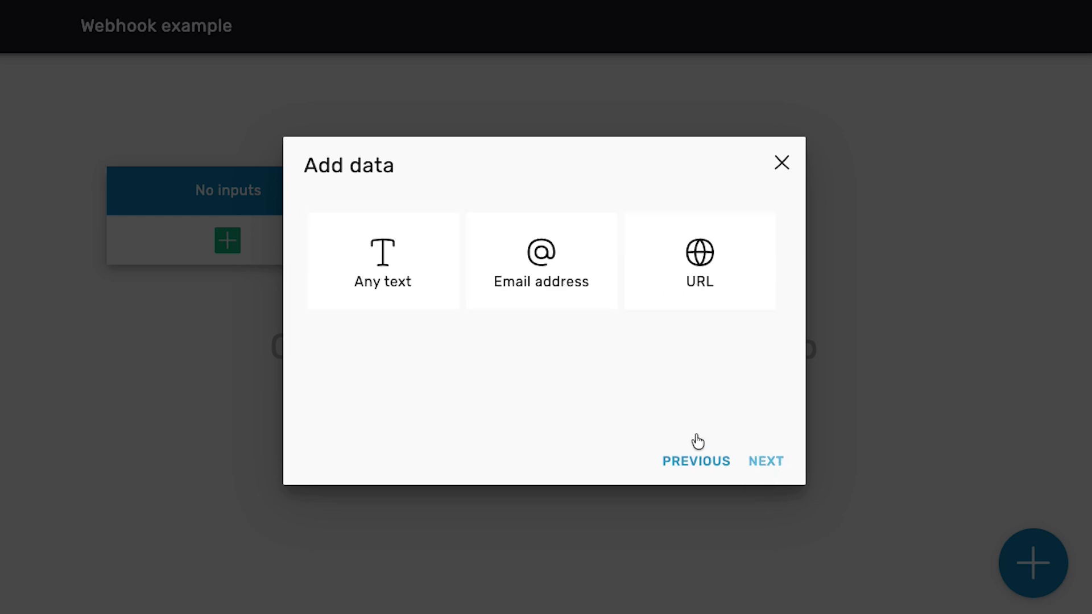
{"action": "left_click", "coordinate": [762, 460]}
{"action": "type", "text": "firstname"}
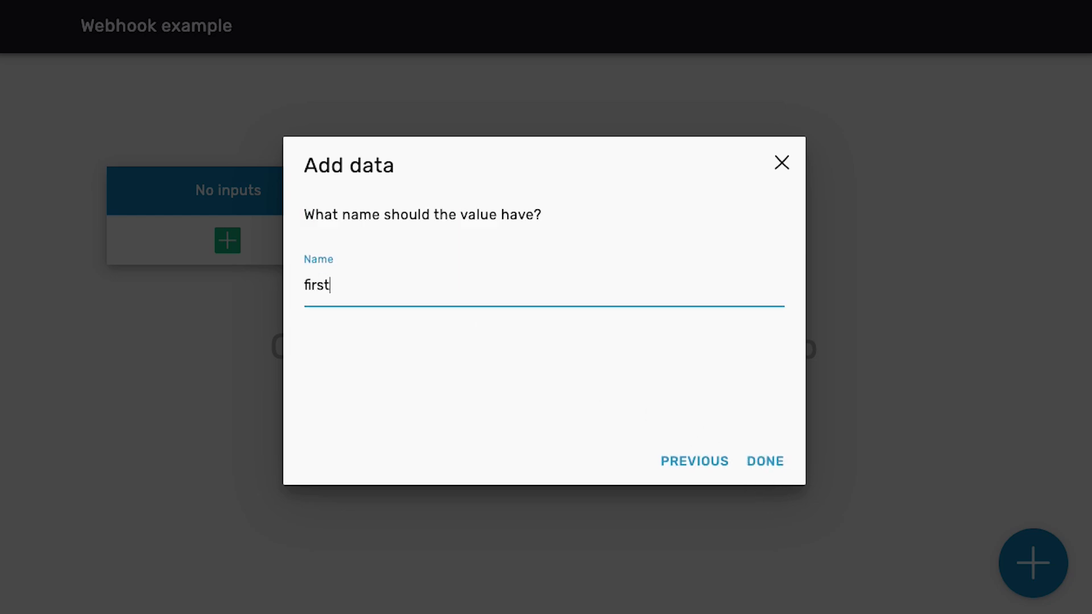
{"action": "key", "text": "Return"}
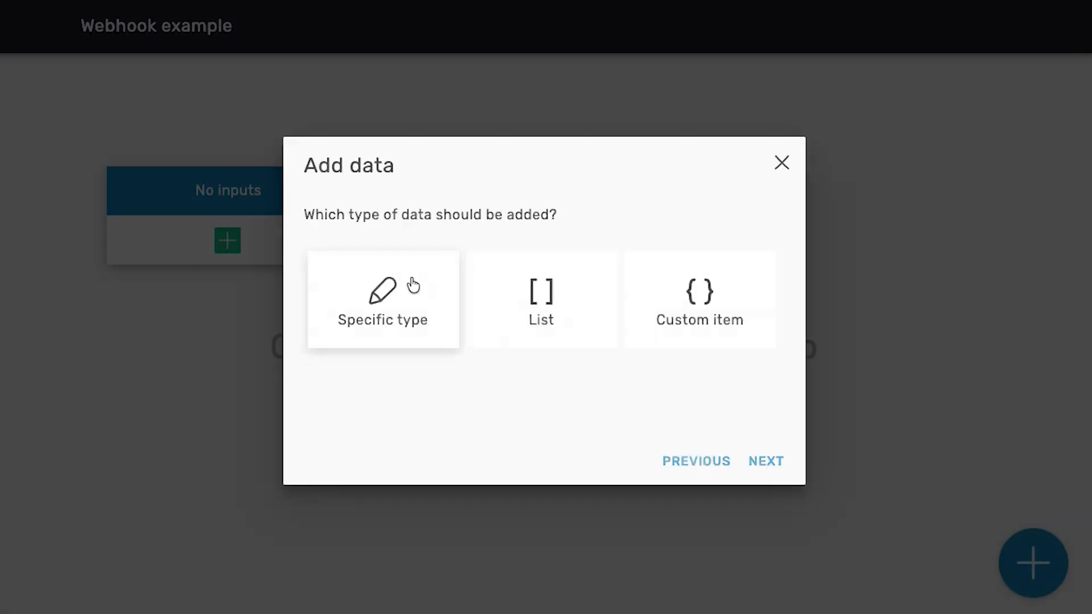
Add an any-text value named lastname to the customers list items.
{"action": "left_click", "coordinate": [414, 285]}
{"action": "left_click", "coordinate": [766, 462]}
{"action": "left_click", "coordinate": [766, 462]}
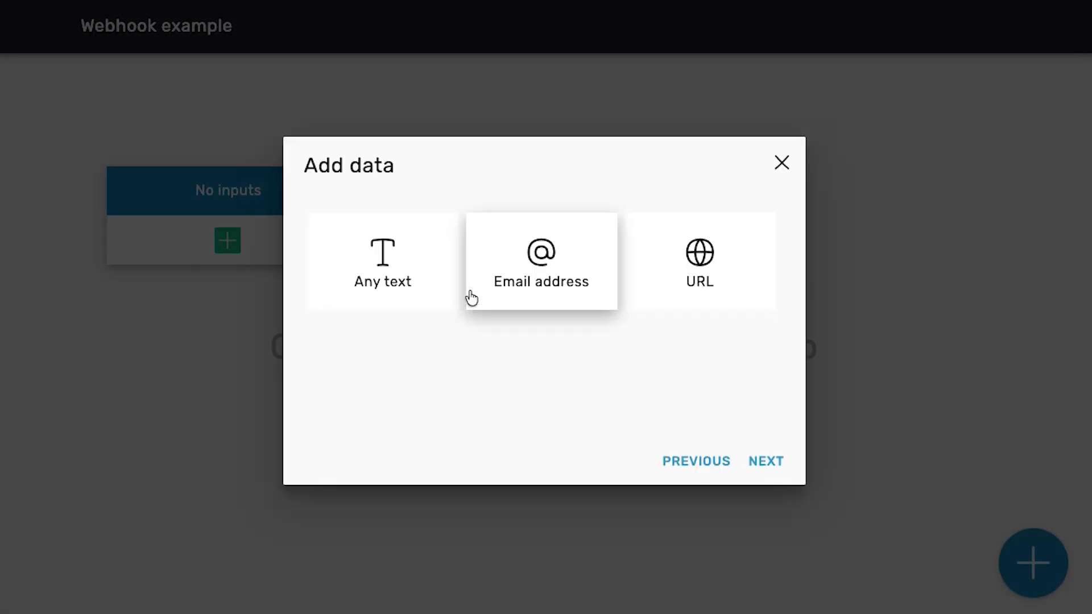
{"action": "left_click", "coordinate": [778, 469]}
{"action": "type", "text": "lastname"}
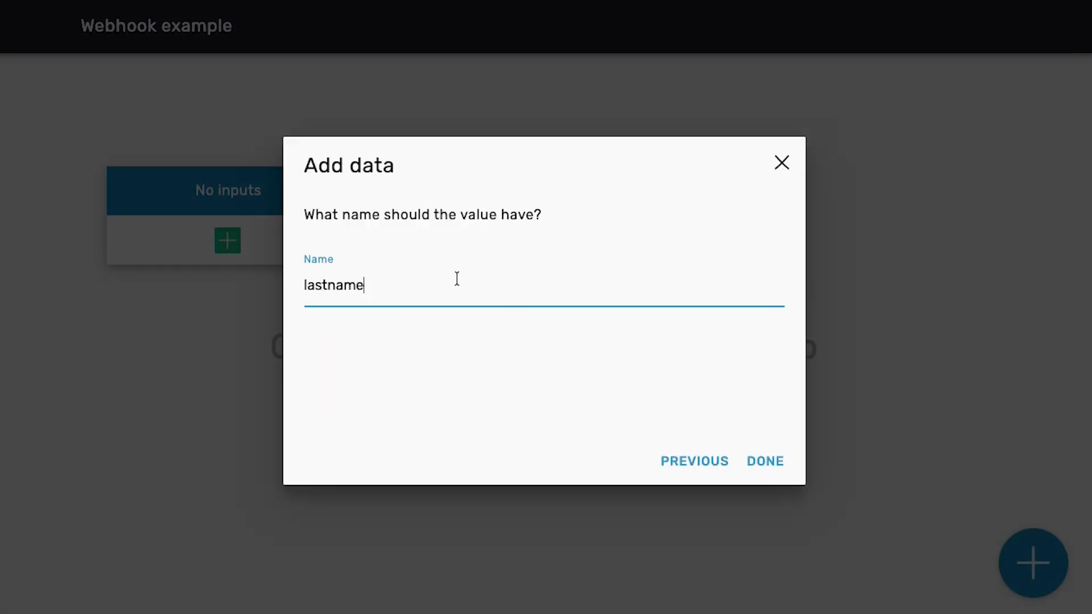
{"action": "key", "text": "Return"}
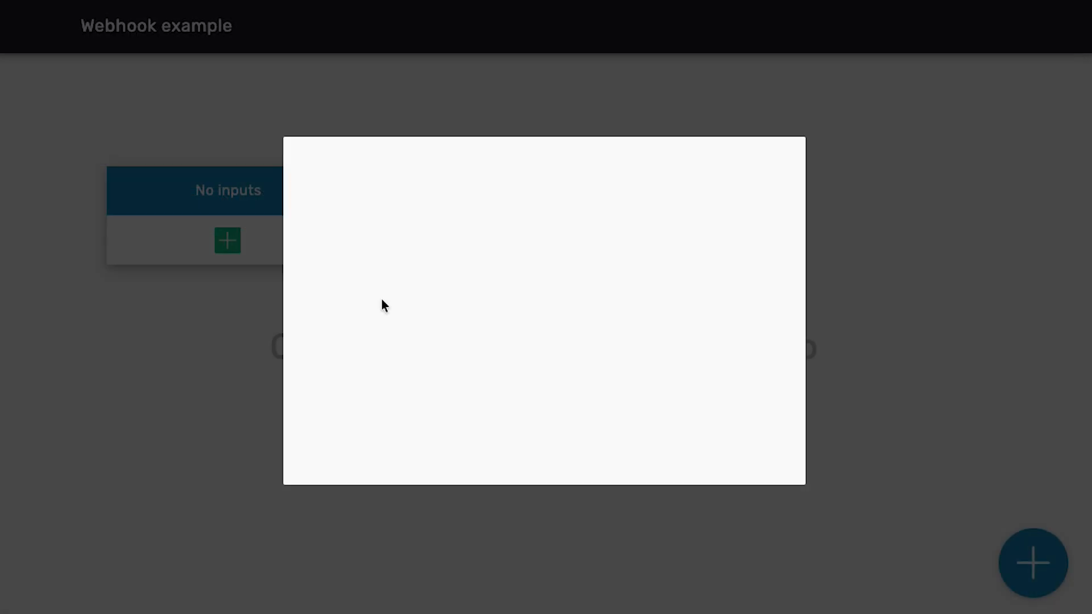
Add an email address value named email to the customers list items and finish the webhook's input definition.
{"action": "left_click", "coordinate": [413, 300]}
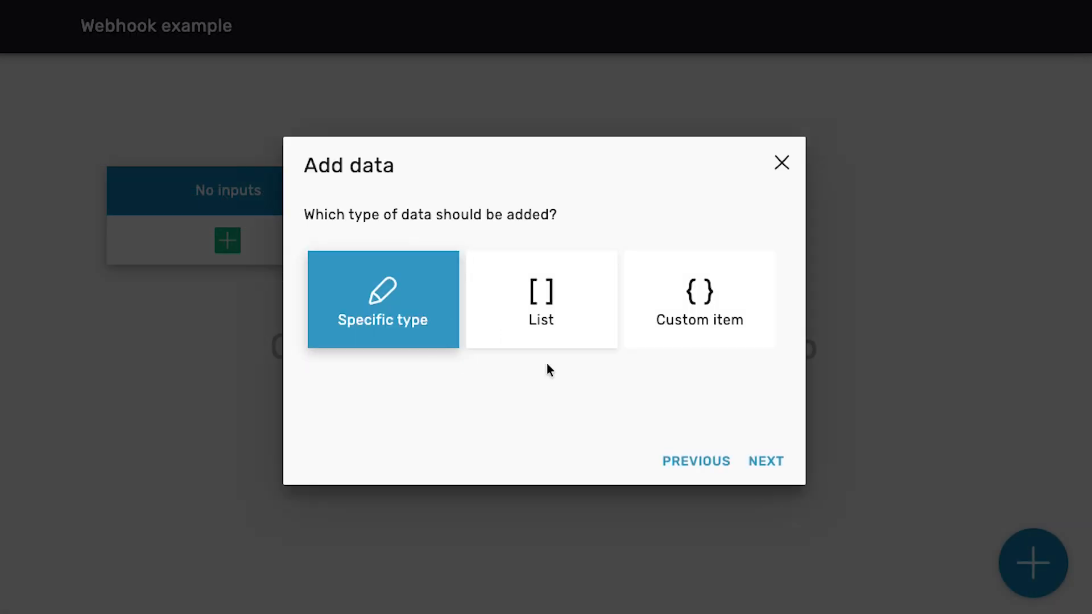
{"action": "left_click", "coordinate": [767, 465]}
{"action": "left_click", "coordinate": [409, 273]}
{"action": "left_click", "coordinate": [767, 463]}
{"action": "left_click", "coordinate": [531, 306]}
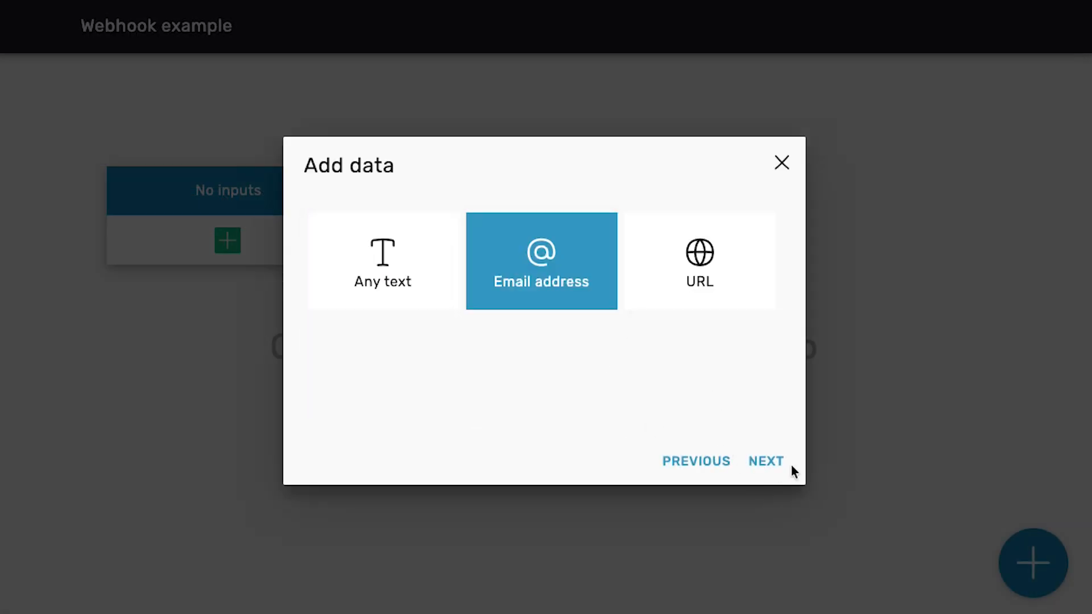
{"action": "left_click", "coordinate": [787, 464]}
{"action": "type", "text": "email"}
{"action": "key", "text": "Return"}
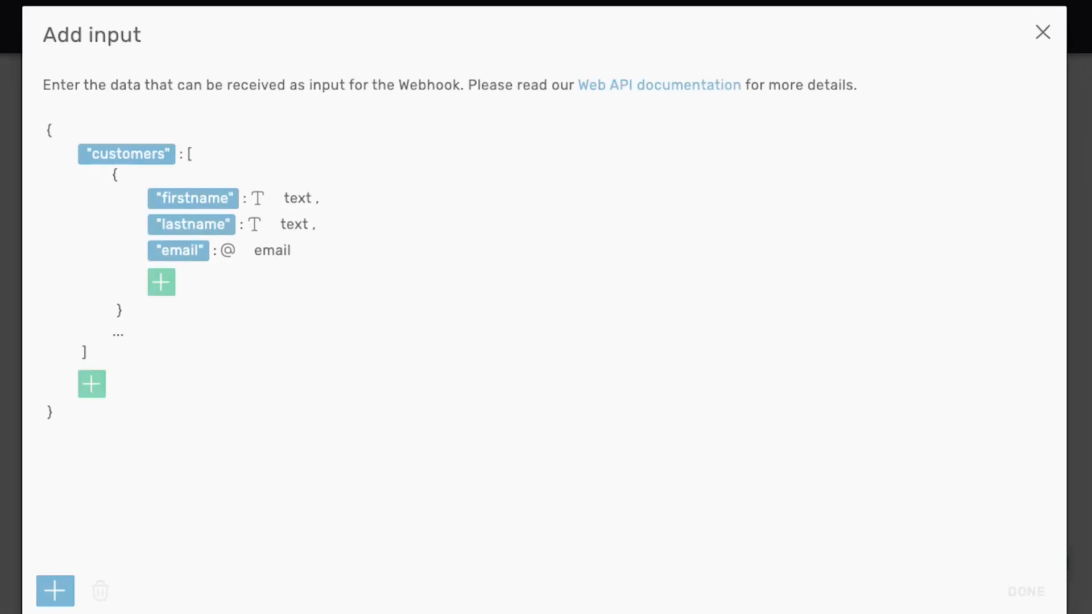
{"action": "left_click", "coordinate": [1026, 592]}
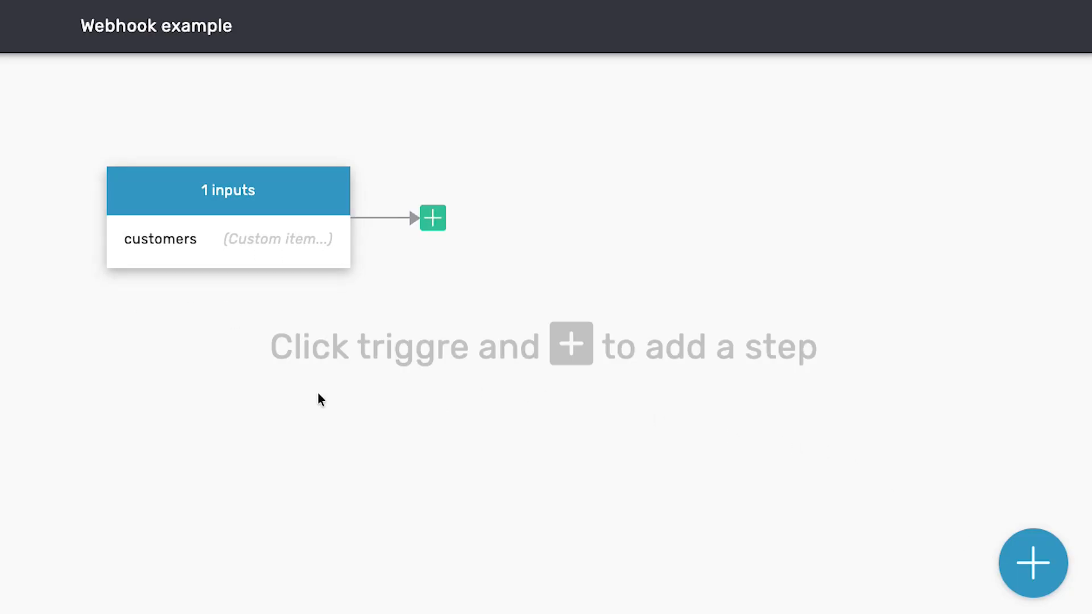
Add a repeat flow part step after the flow's inputs that repeats for each item in the customers list.
{"action": "left_click", "coordinate": [406, 320]}
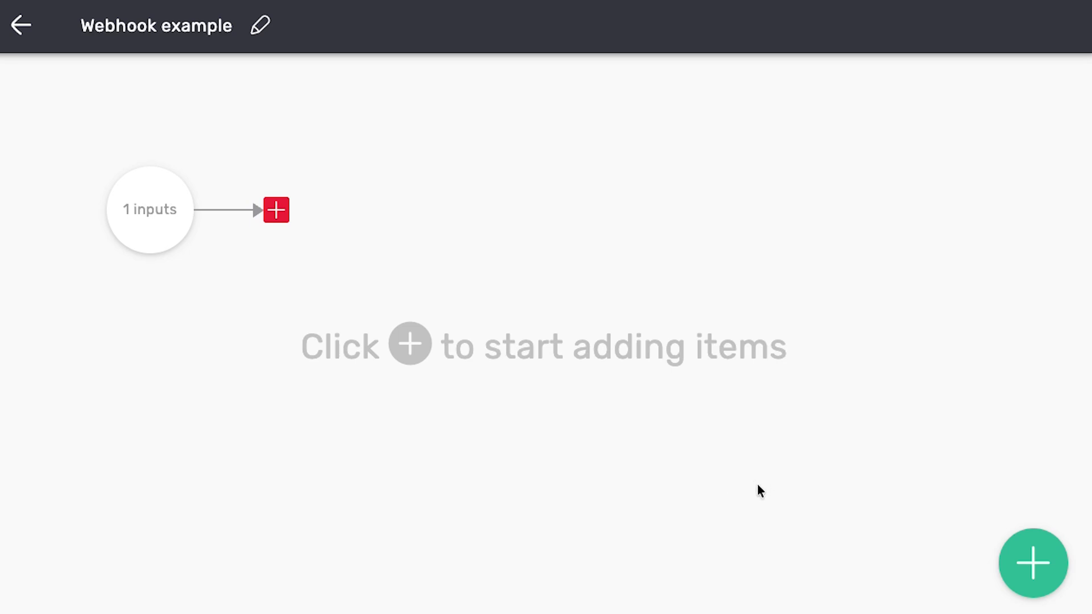
{"action": "left_click", "coordinate": [1035, 561]}
{"action": "left_click", "coordinate": [177, 224]}
{"action": "left_click", "coordinate": [432, 220]}
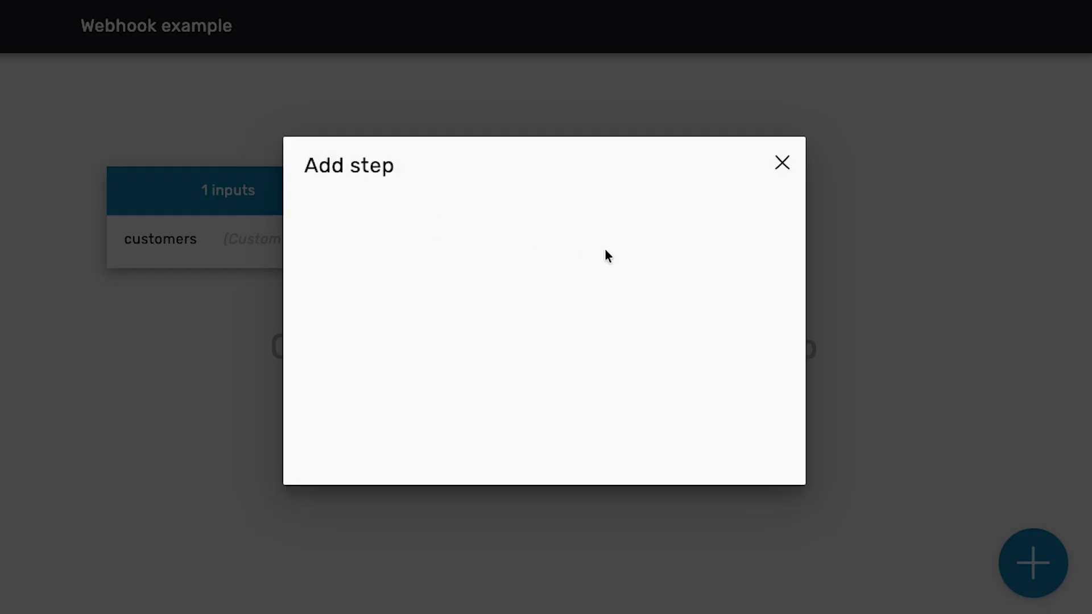
{"action": "left_click", "coordinate": [684, 317]}
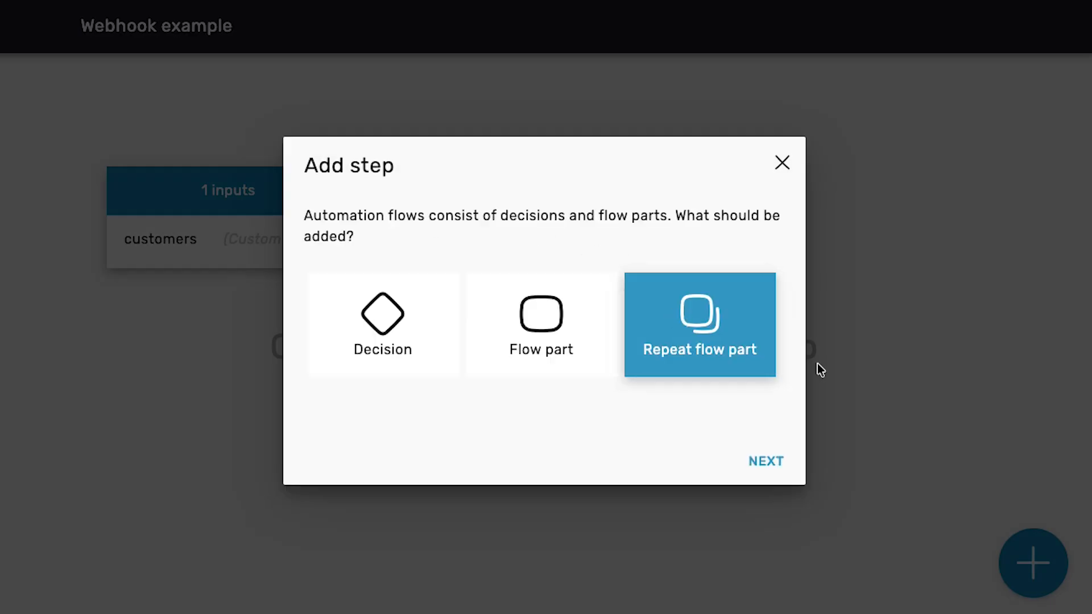
{"action": "left_click", "coordinate": [767, 462]}
{"action": "left_click", "coordinate": [318, 286]}
{"action": "left_click", "coordinate": [413, 324]}
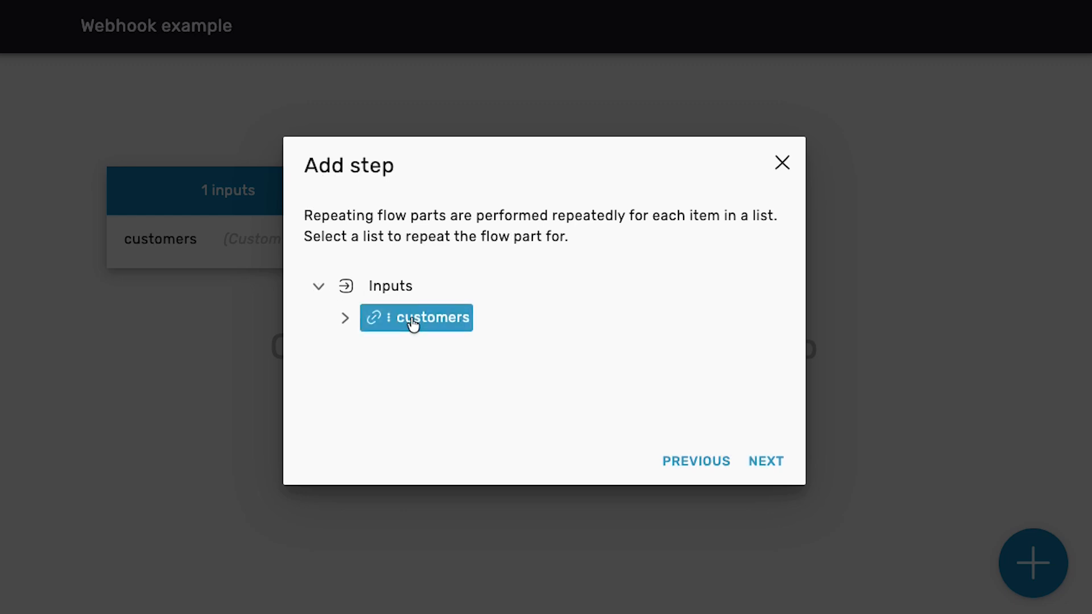
{"action": "left_click", "coordinate": [766, 461]}
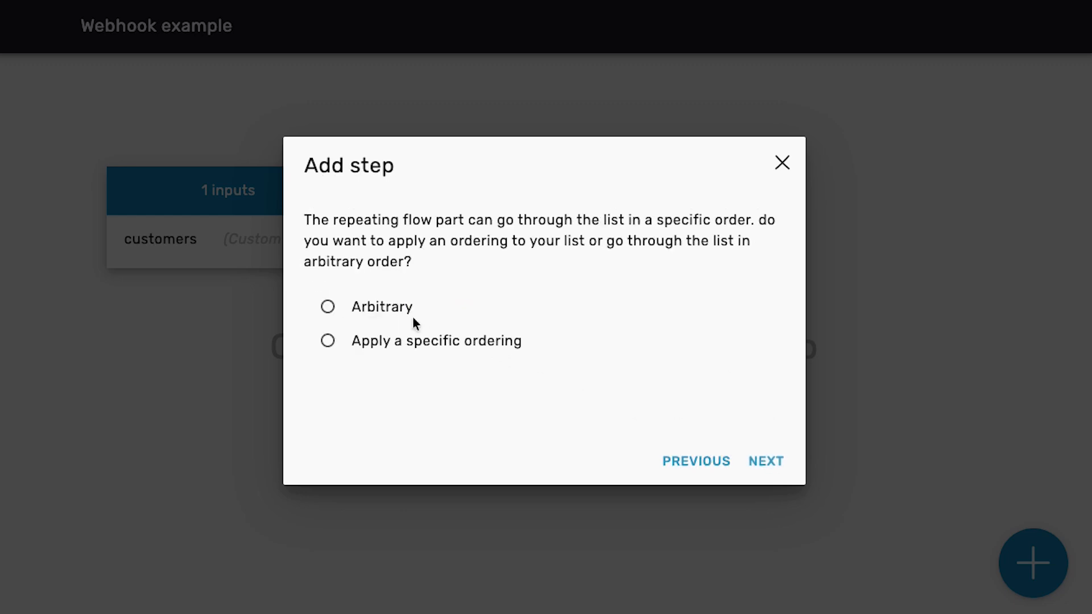
Let the repeating step go through the list in arbitrary order and perform the Store customer flow part.
{"action": "left_click", "coordinate": [411, 313]}
{"action": "left_click", "coordinate": [766, 461]}
{"action": "scroll", "coordinate": [614, 386], "scroll_direction": "down", "scroll_amount": 5}
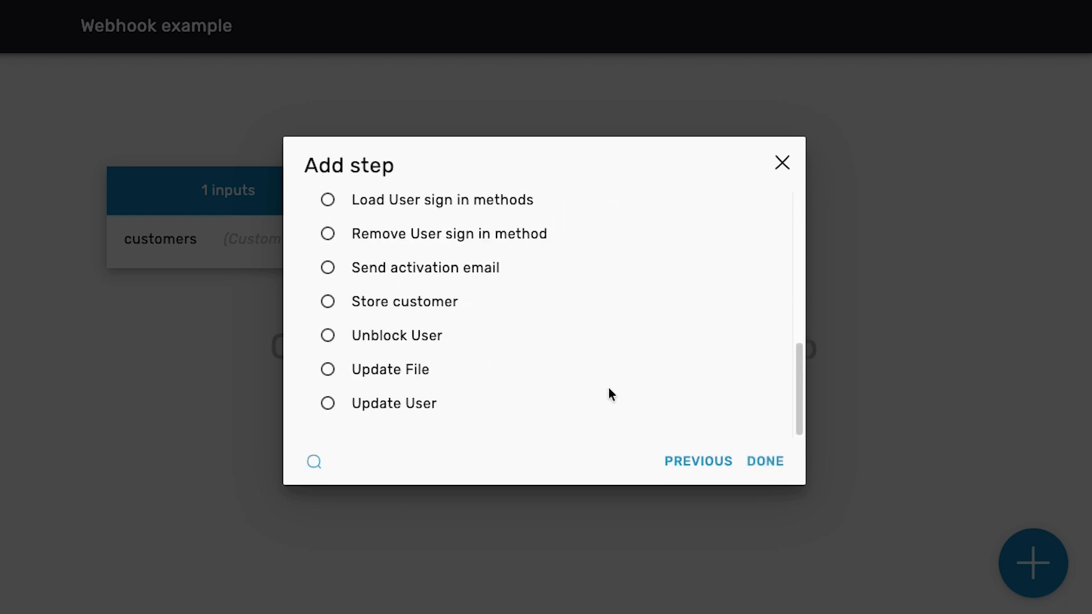
{"action": "left_click", "coordinate": [425, 305]}
{"action": "left_click", "coordinate": [771, 463]}
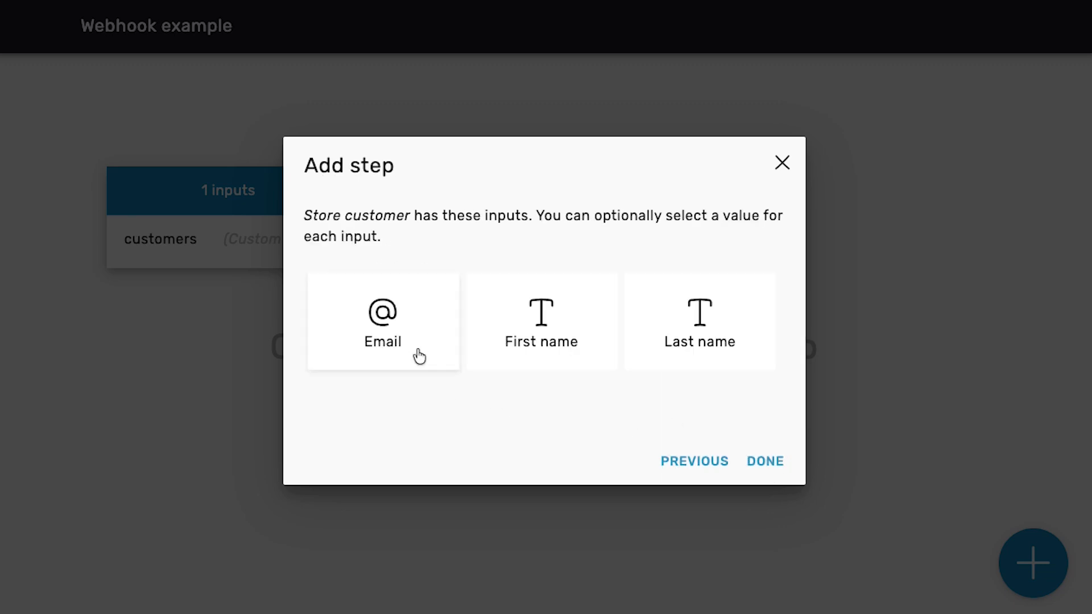
Fill Store customer's Email input with the record's email value from the automation flow.
{"action": "left_click", "coordinate": [413, 350]}
{"action": "left_click", "coordinate": [401, 299]}
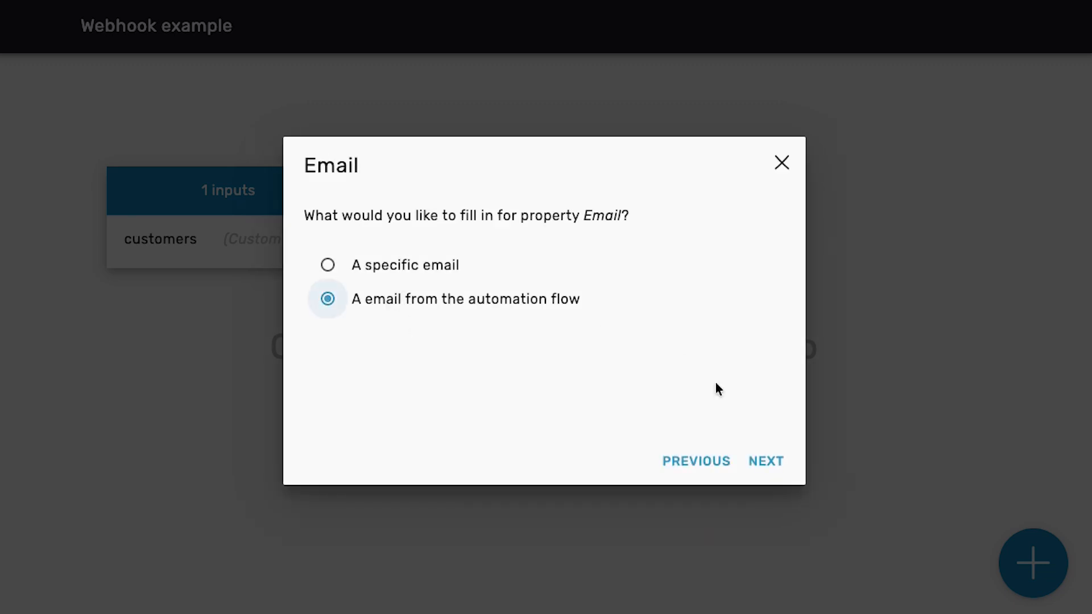
{"action": "left_click", "coordinate": [766, 461]}
{"action": "left_click", "coordinate": [318, 267]}
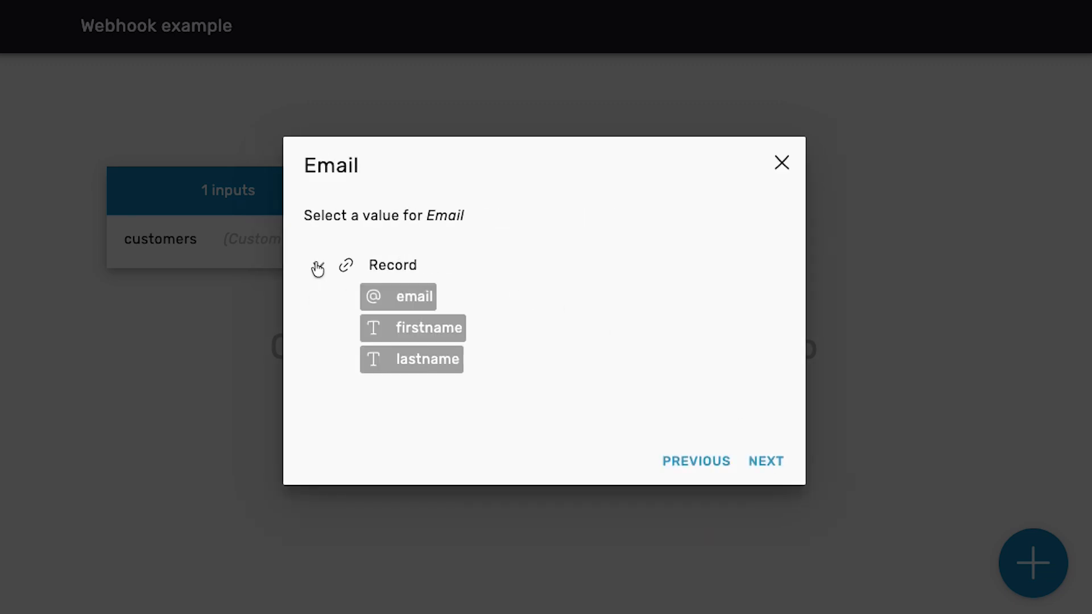
{"action": "left_click", "coordinate": [411, 301]}
{"action": "left_click", "coordinate": [766, 462]}
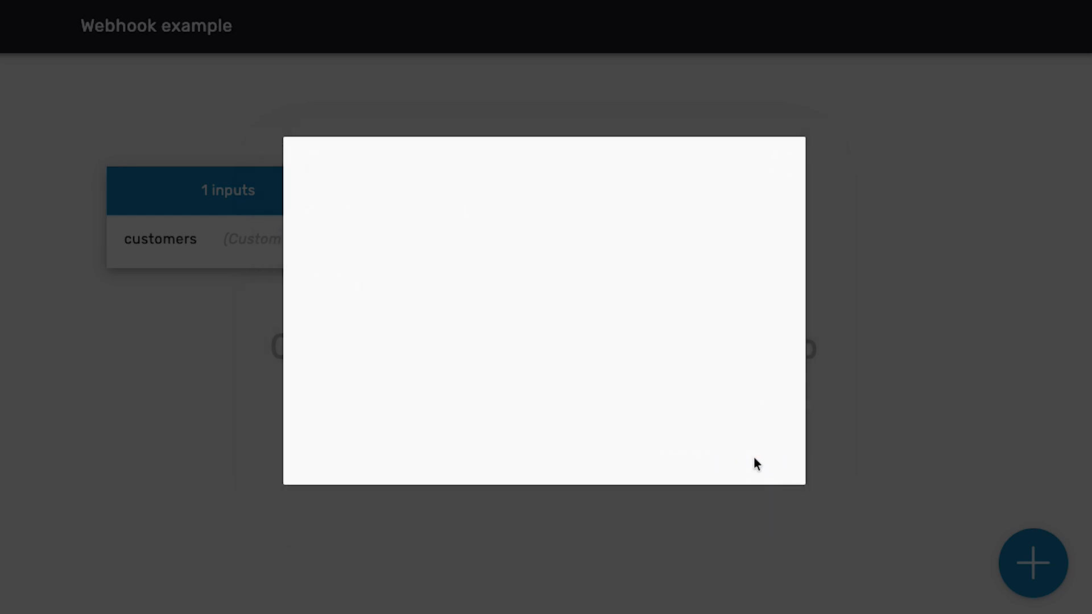
Fill Store customer's First name input with the record's firstname value from the automation flow.
{"action": "left_click", "coordinate": [559, 343]}
{"action": "left_click", "coordinate": [452, 301]}
{"action": "left_click", "coordinate": [766, 461]}
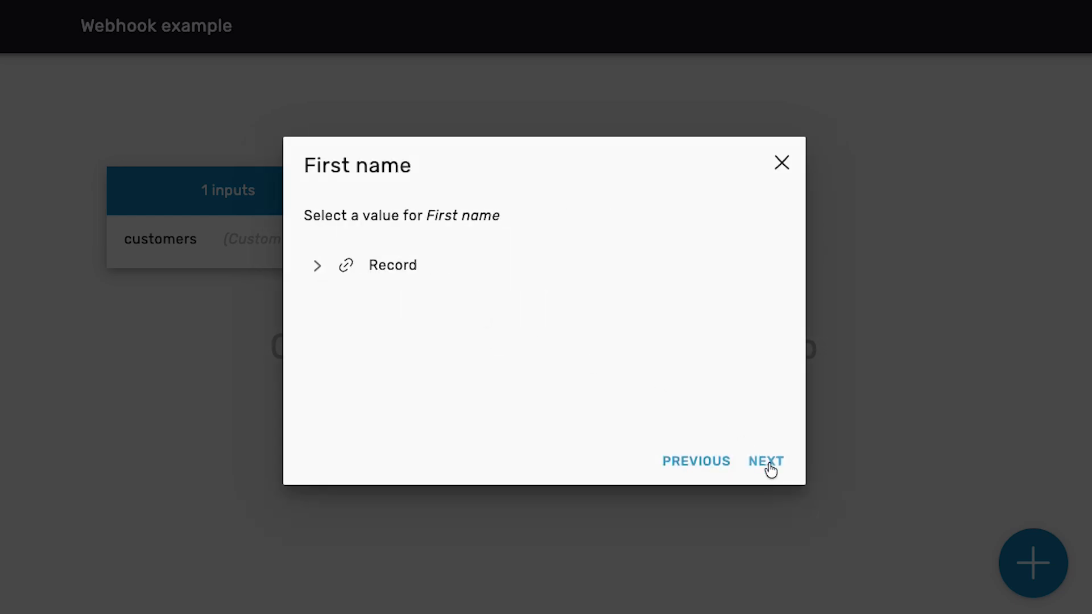
{"action": "left_click", "coordinate": [318, 268]}
{"action": "left_click", "coordinate": [407, 327]}
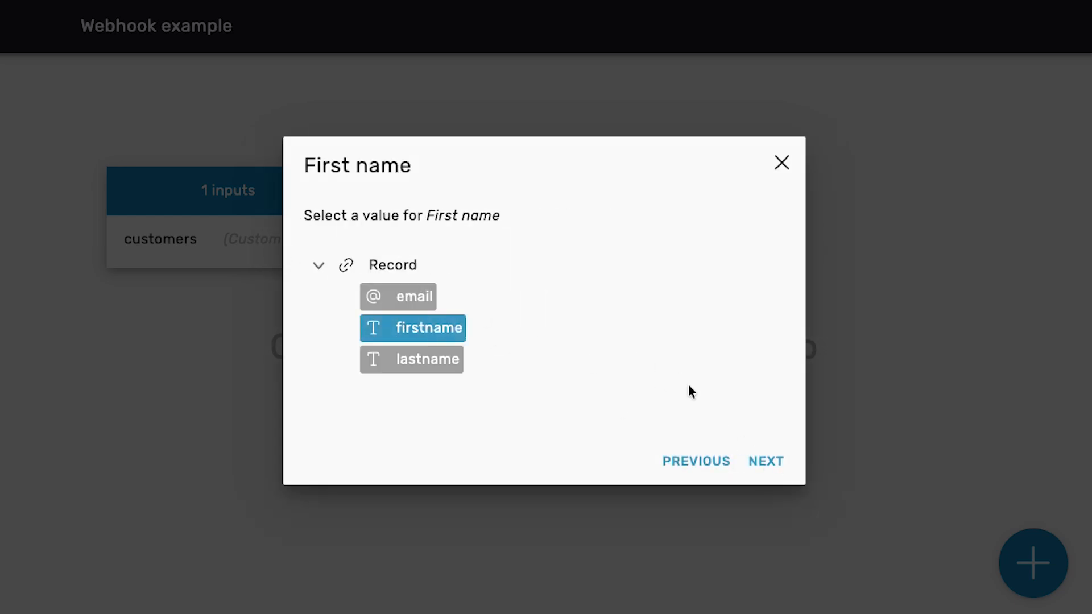
{"action": "left_click", "coordinate": [754, 458]}
Fill Store customer's Last name input with the record's lastname value from the automation flow and finish adding the step.
{"action": "left_click", "coordinate": [708, 355]}
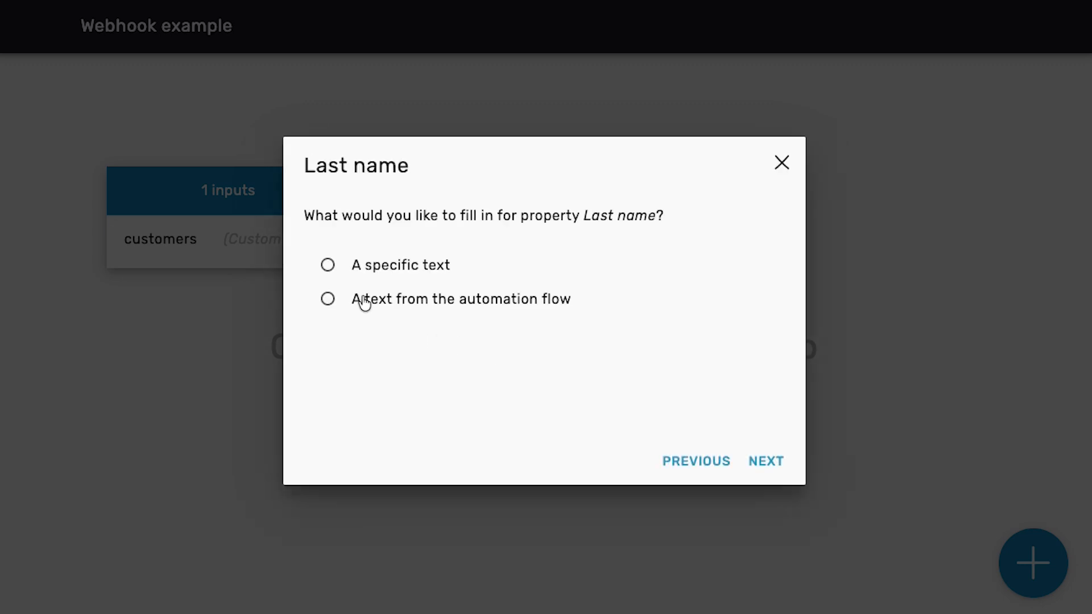
{"action": "left_click", "coordinate": [367, 299]}
{"action": "left_click", "coordinate": [762, 461]}
{"action": "left_click", "coordinate": [316, 267]}
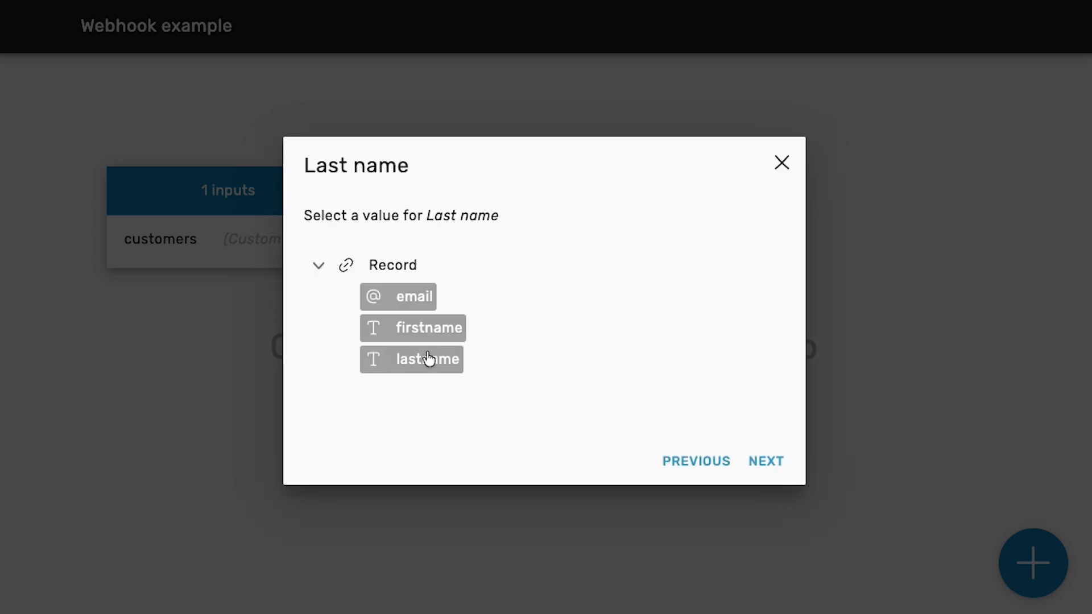
{"action": "left_click", "coordinate": [429, 359]}
{"action": "left_click", "coordinate": [756, 460]}
{"action": "left_click", "coordinate": [756, 461]}
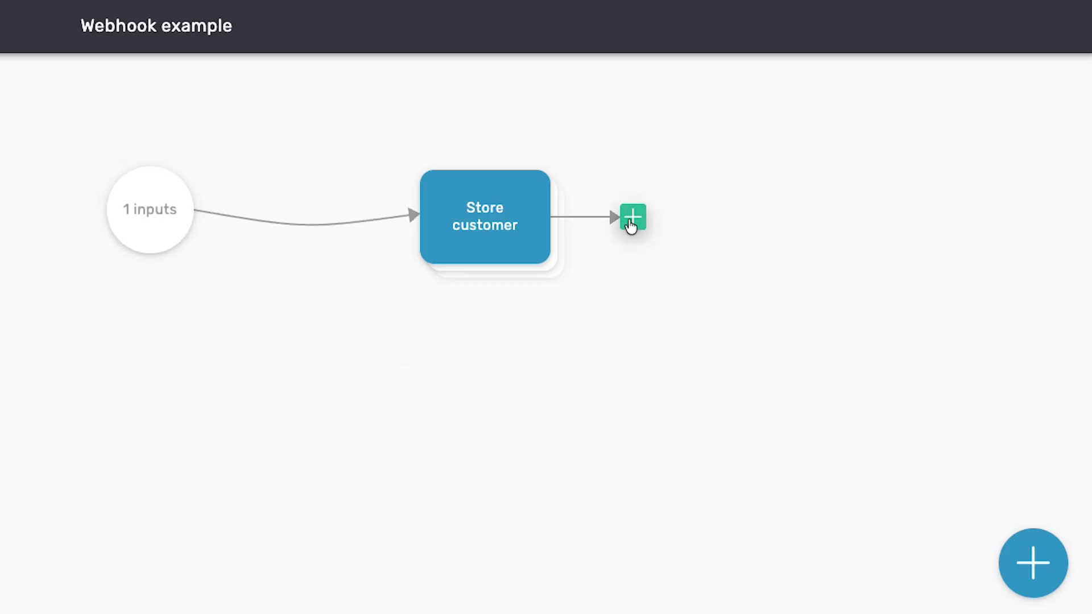
End the automation flow after the Store customer step, without any outputs.
{"action": "left_click", "coordinate": [632, 219]}
{"action": "left_click", "coordinate": [600, 299]}
{"action": "left_click", "coordinate": [767, 462]}
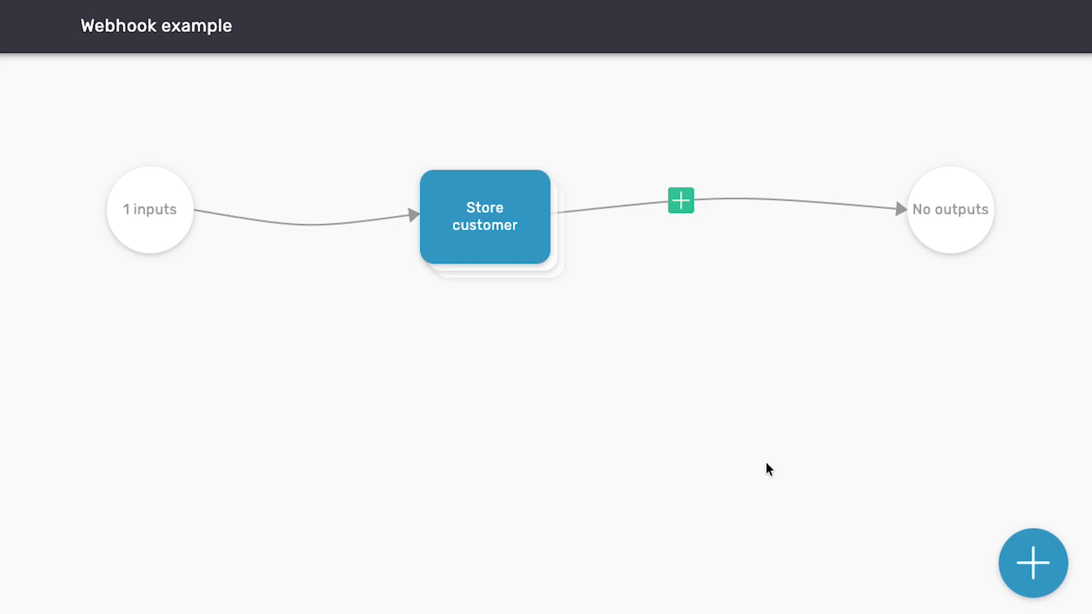